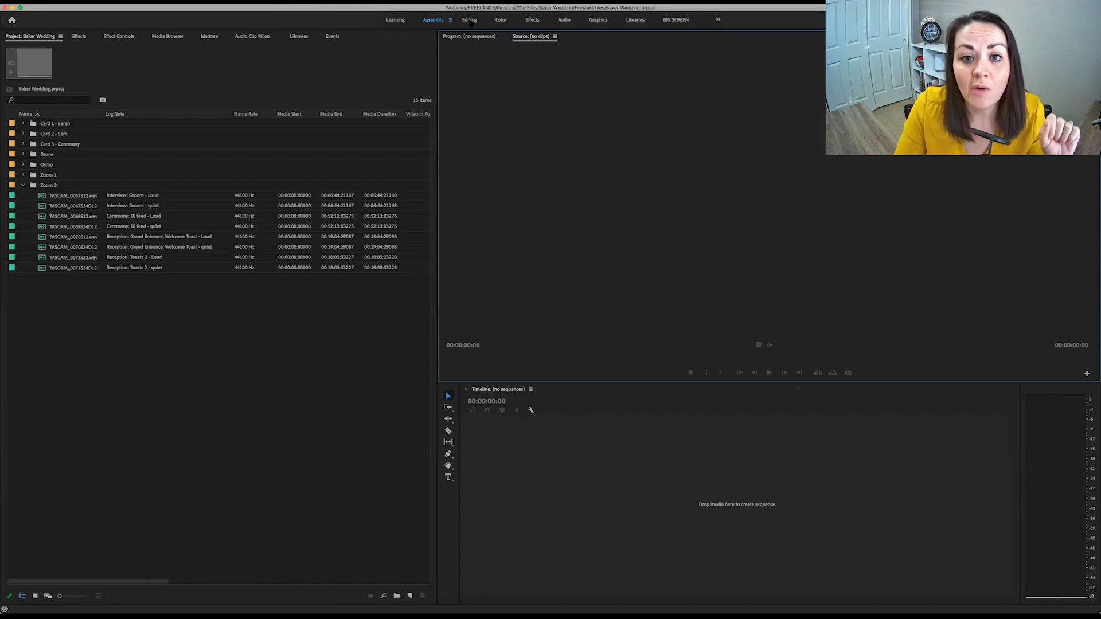
Switch to the Editing workspace and make the project and timeline area taller
click(469, 20)
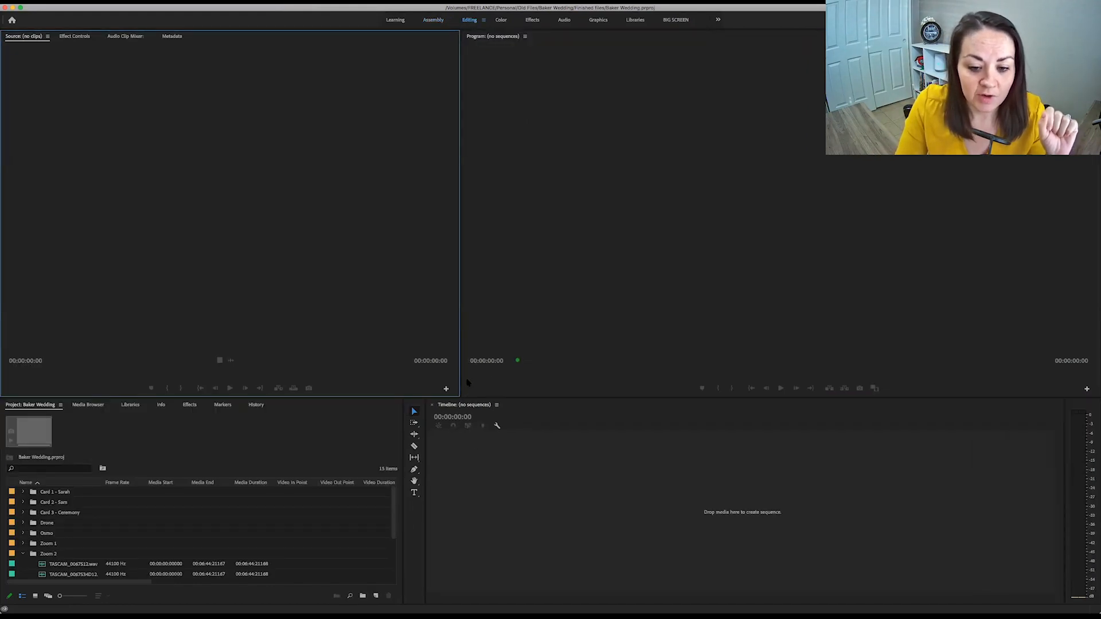
drag(427, 398, 411, 290)
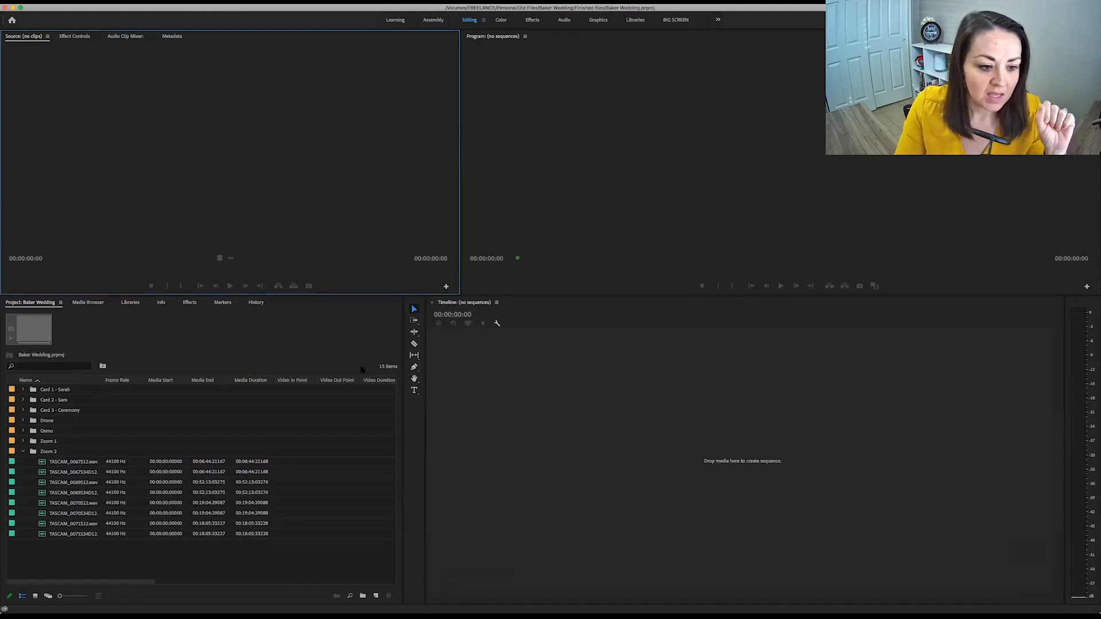
Show the Card 1 bin's clips in place of Zoom 2's, move the Log Note column beside Name and widen it to show the full notes
click(23, 452)
click(23, 389)
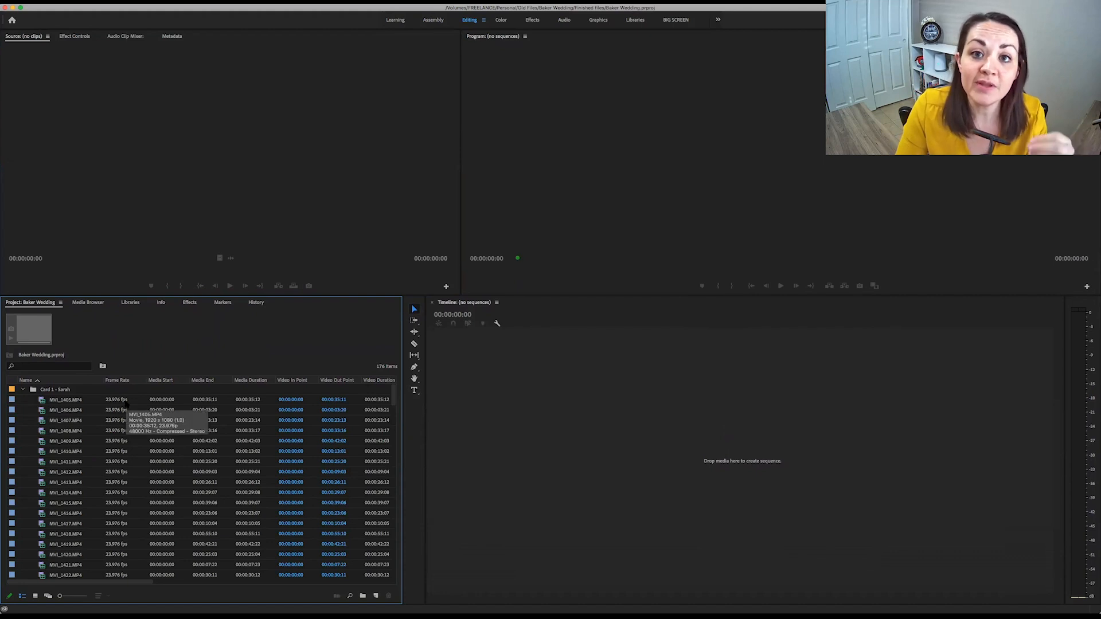
scroll(273, 440, right, 10)
scroll(273, 438, right, 8)
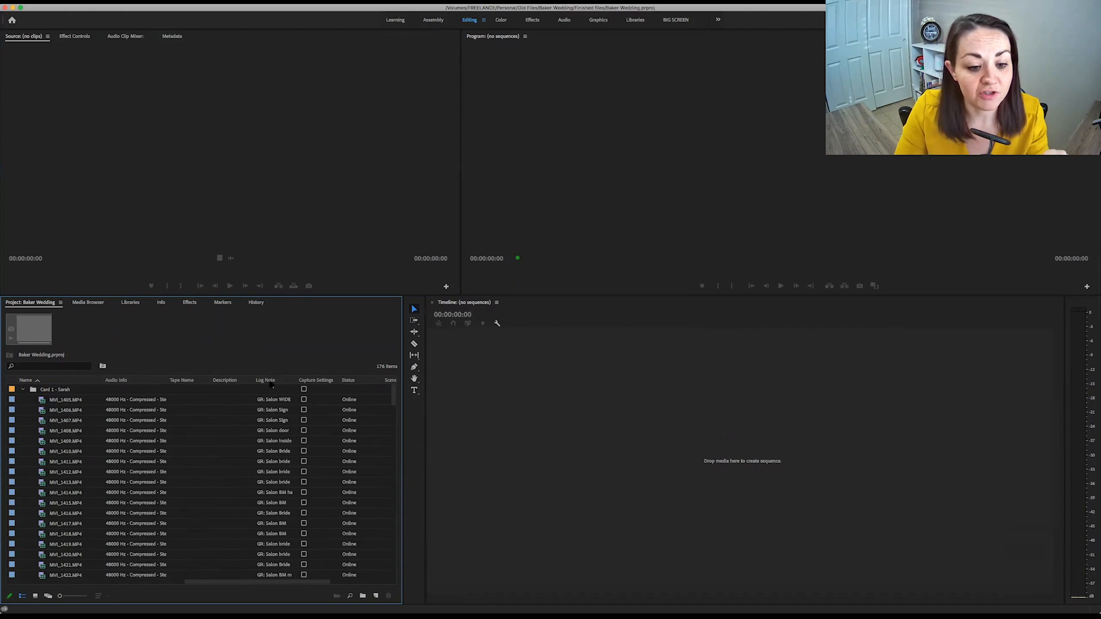
drag(282, 381, 92, 382)
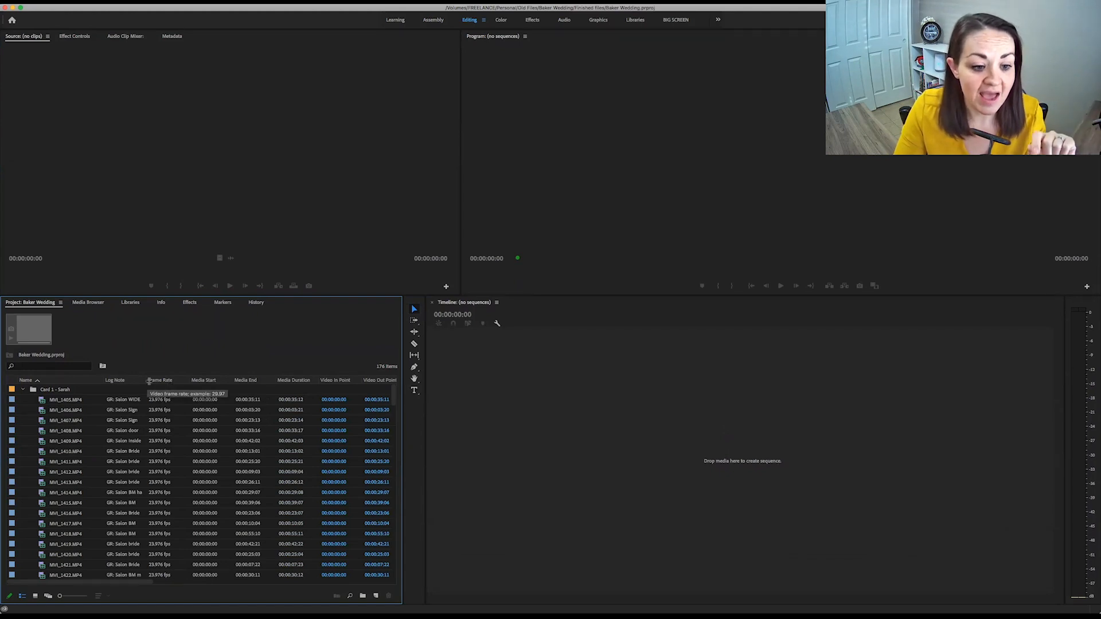
drag(146, 381, 226, 381)
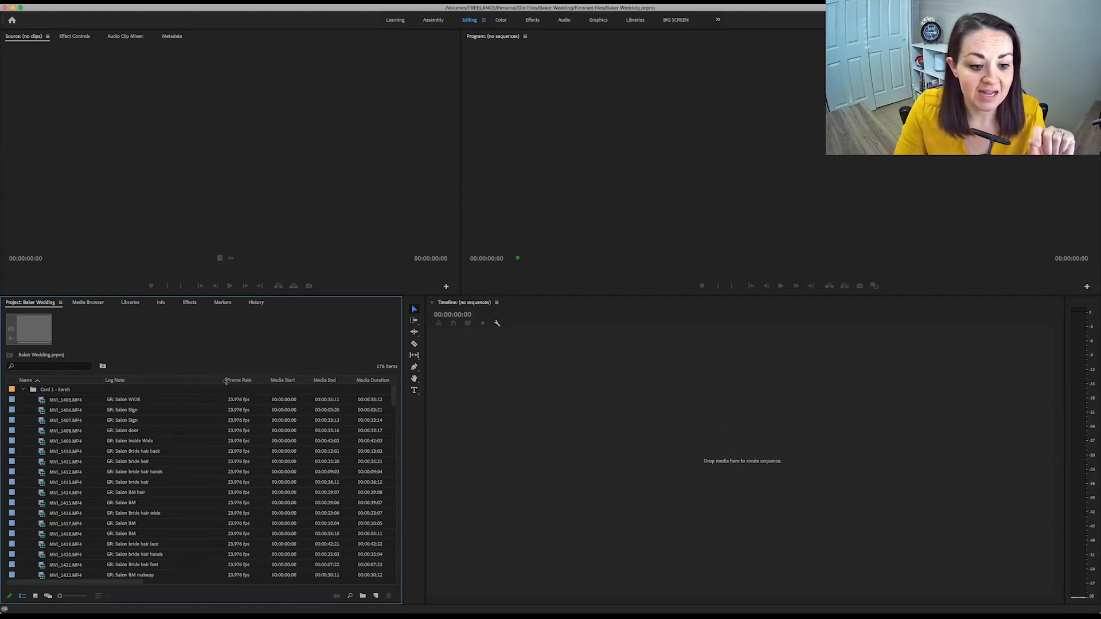
click(66, 382)
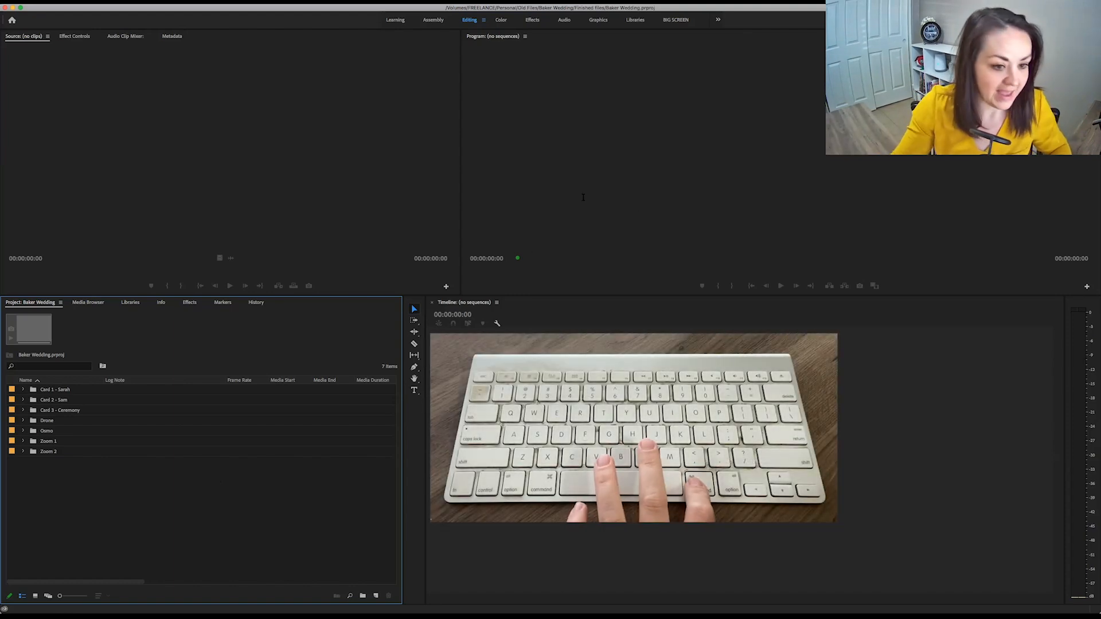
Start a new sequence and examine the DSLR 1080p24 preset, the preset list, and the frame size, editing mode and timebase settings
key(super+n)
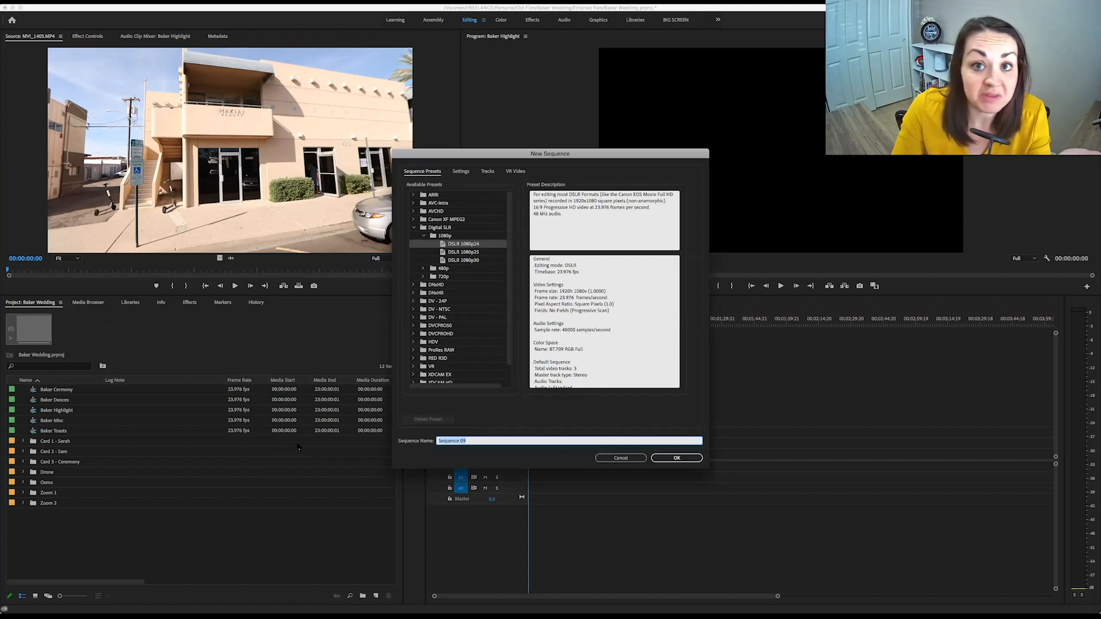
click(465, 172)
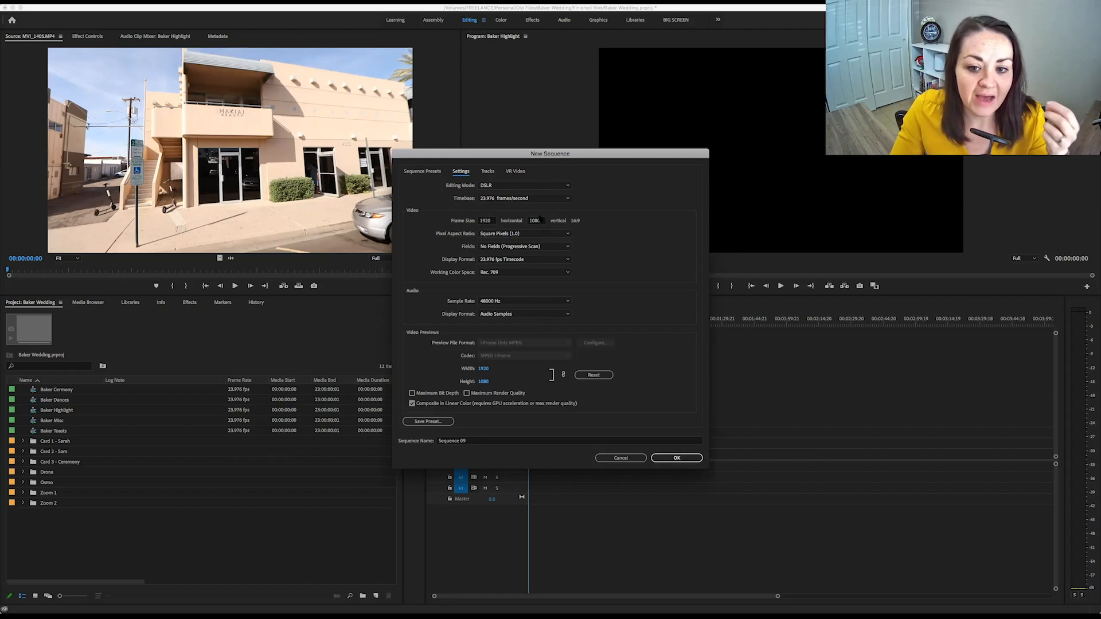
click(434, 173)
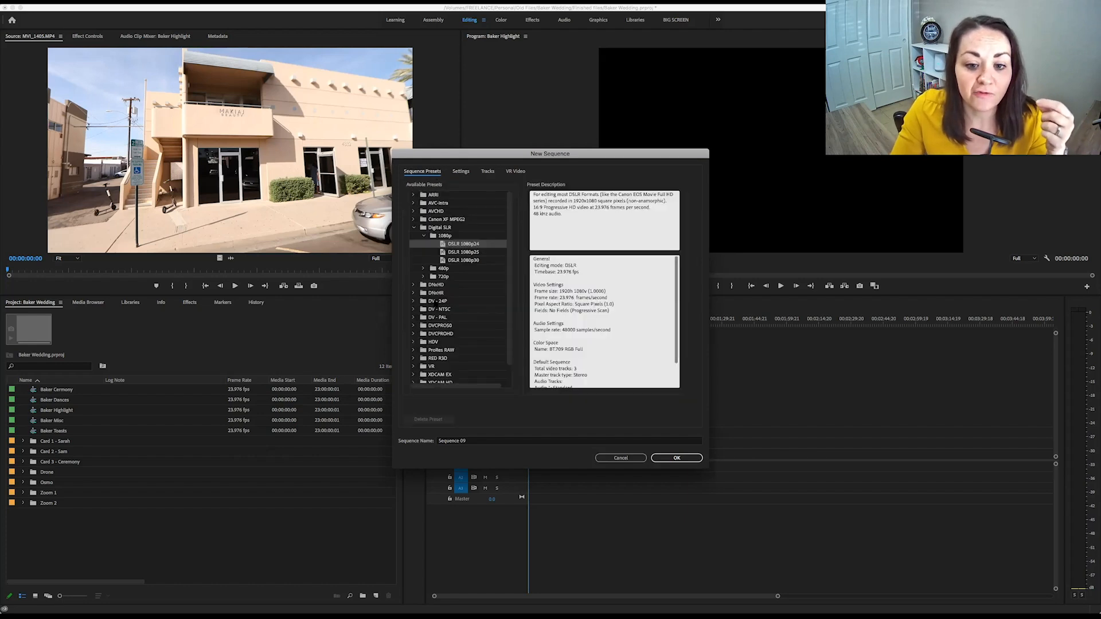
click(461, 172)
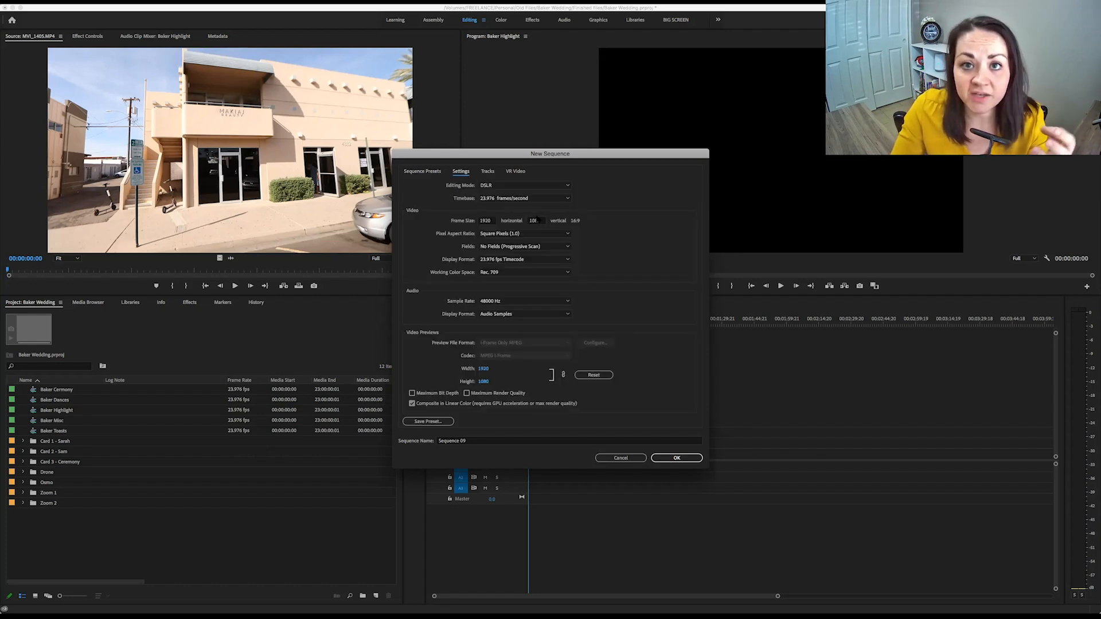
click(539, 220)
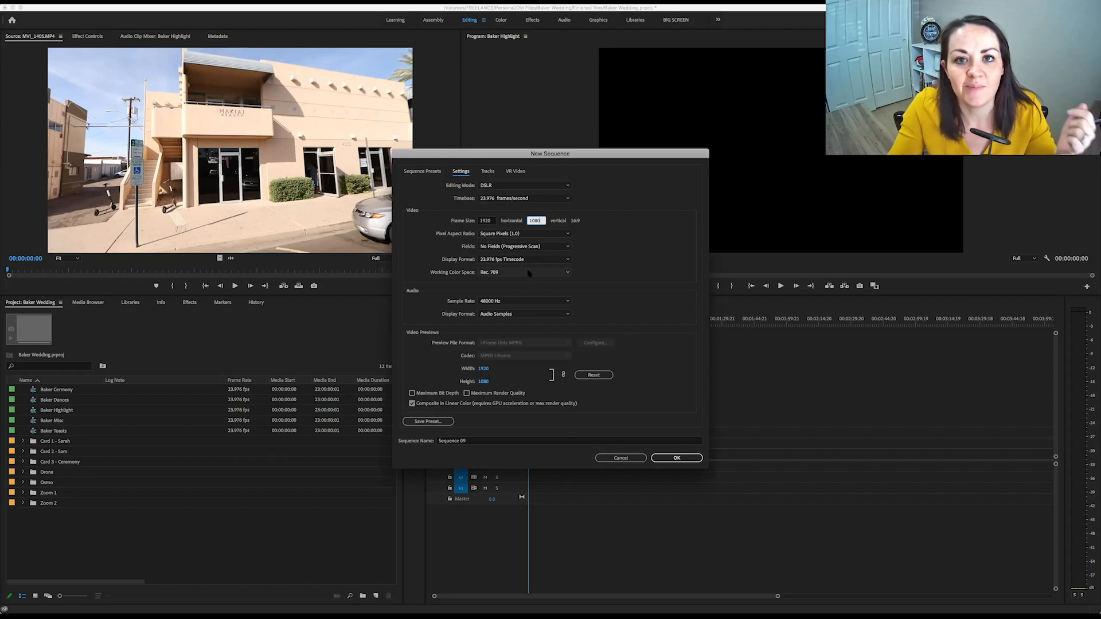
click(422, 172)
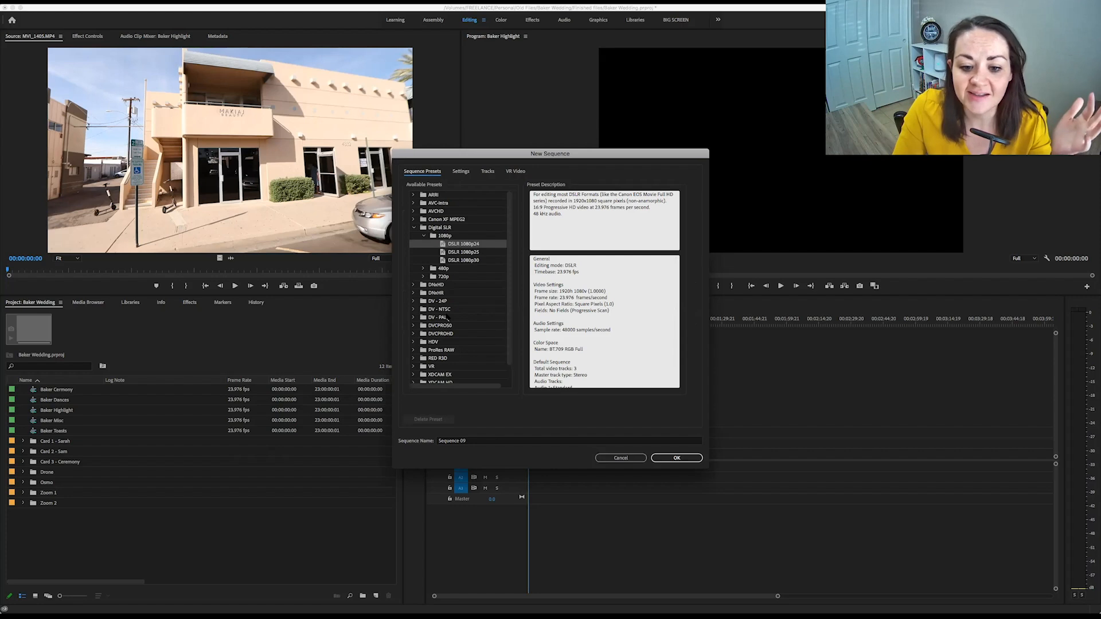
scroll(447, 318, down, 2)
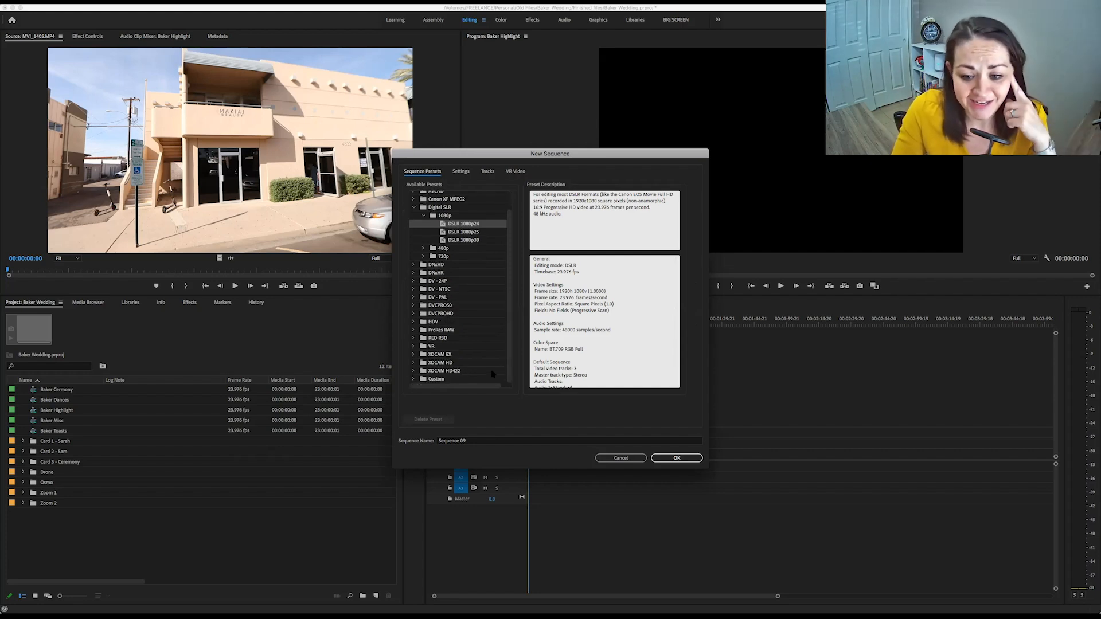
click(462, 171)
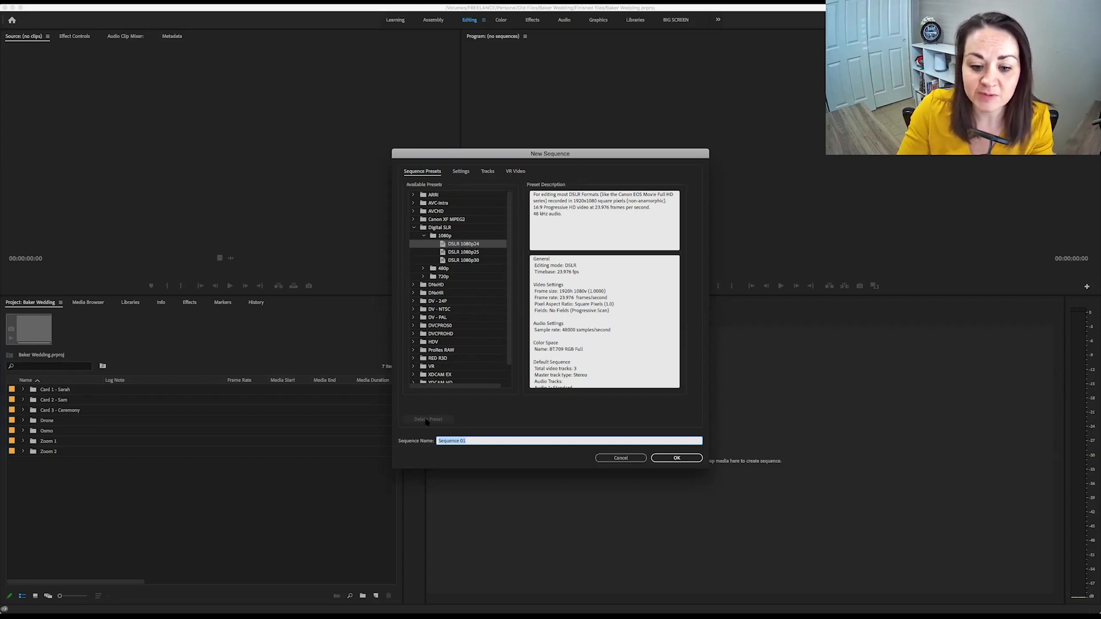
click(460, 172)
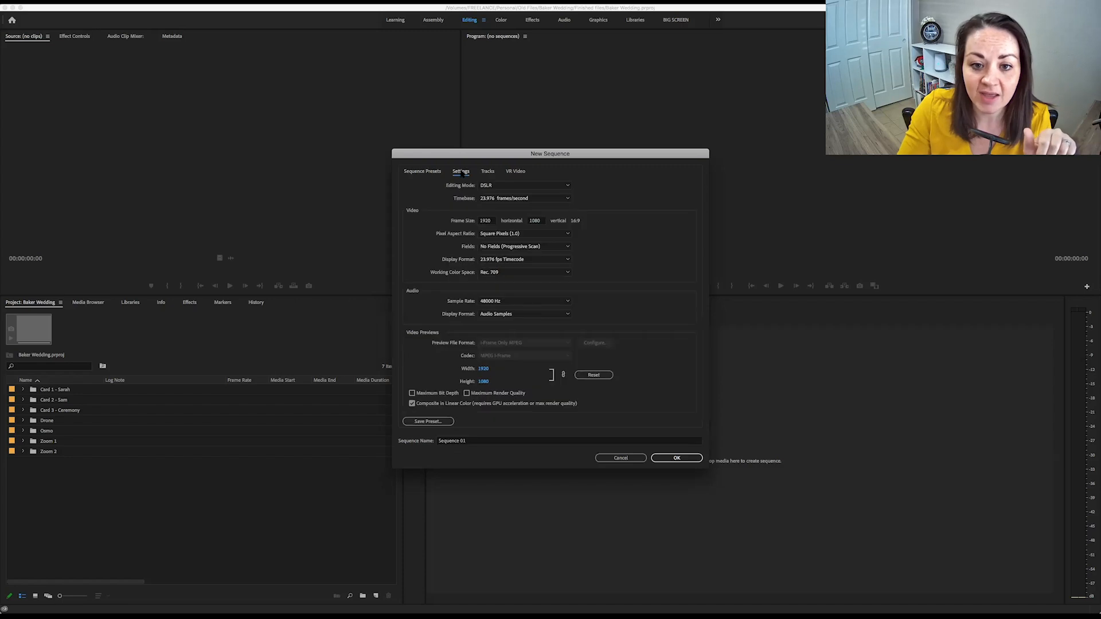
click(496, 186)
click(500, 186)
click(505, 198)
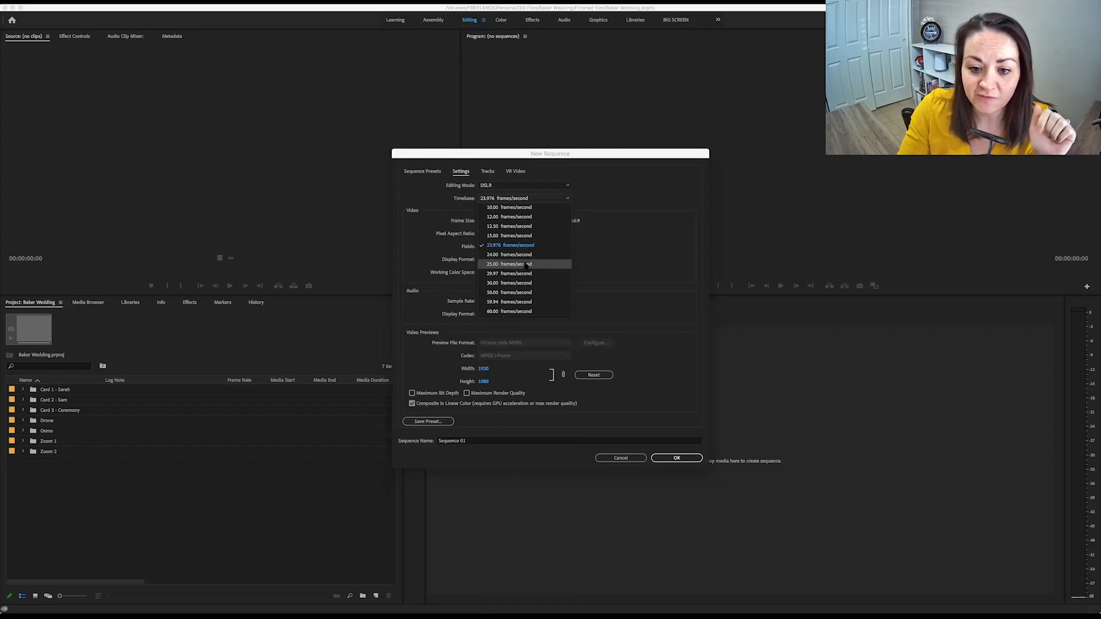
click(623, 235)
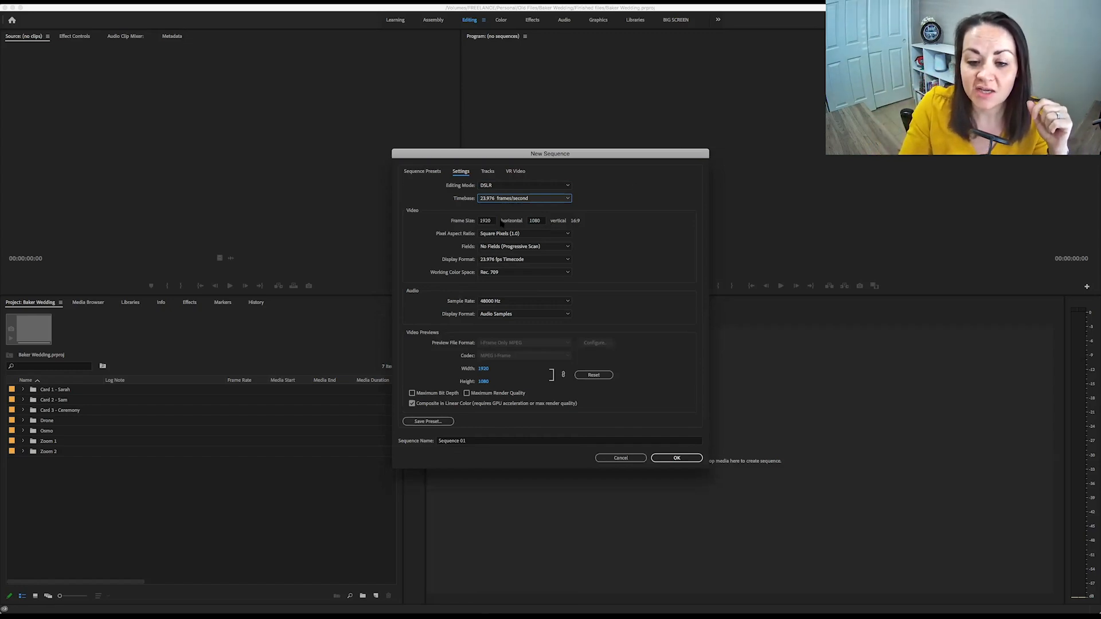
Set the new sequence's vertical frame size to 800
click(483, 221)
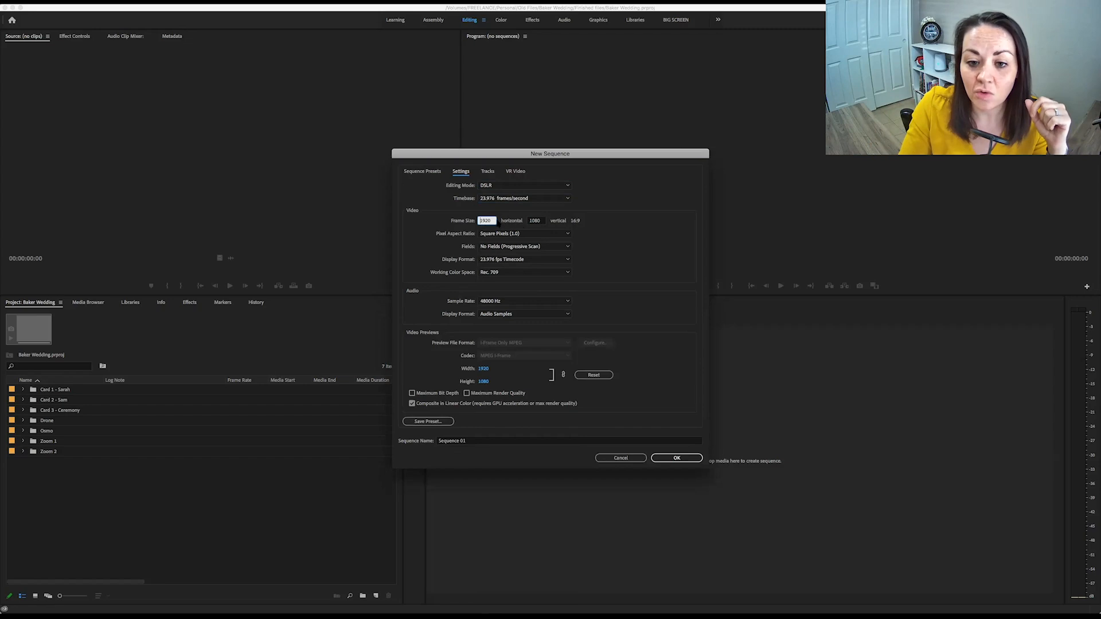
double_click(490, 221)
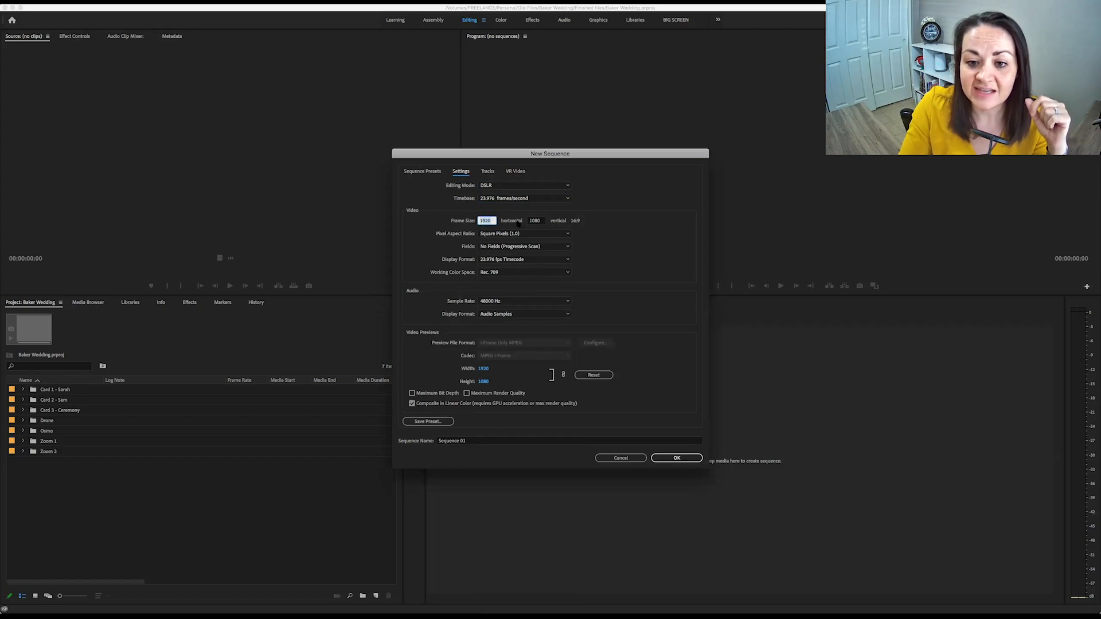
click(531, 222)
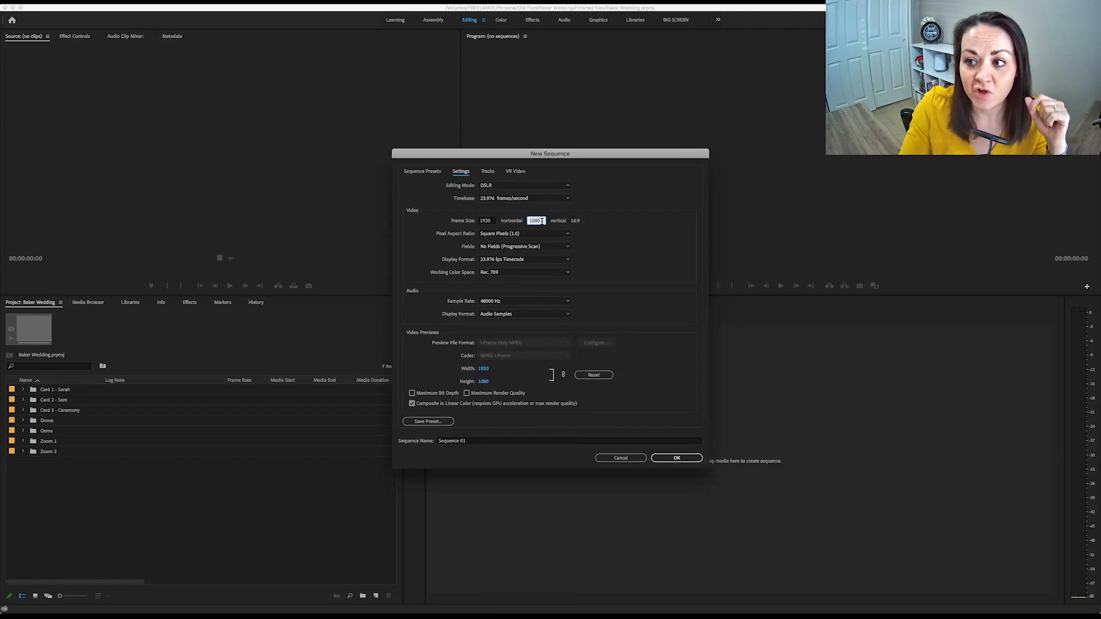
double_click(536, 221)
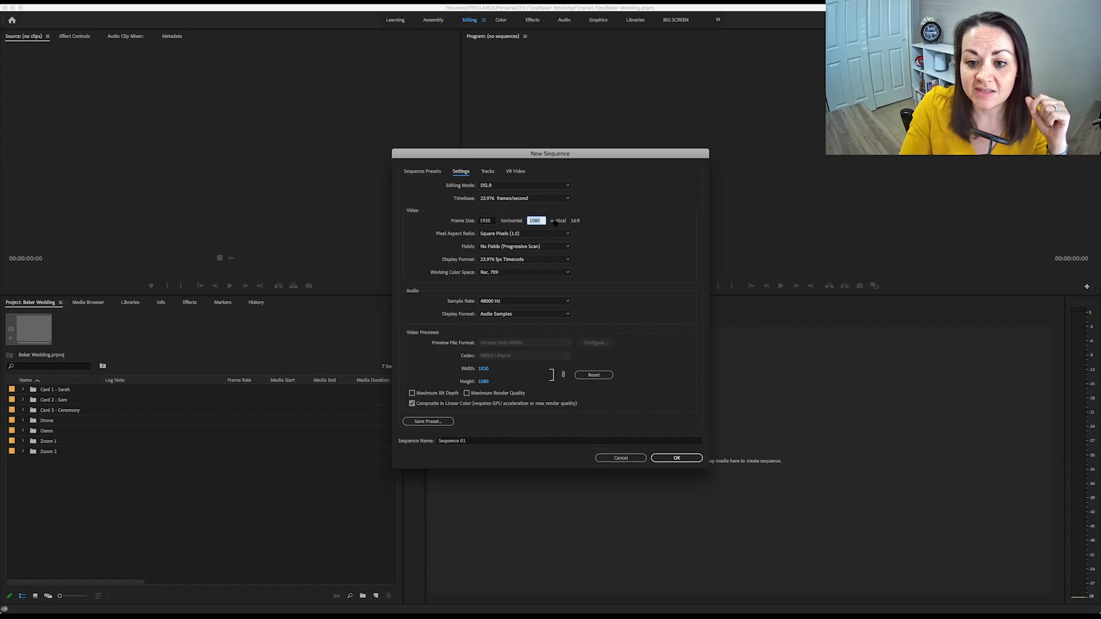
text(80)
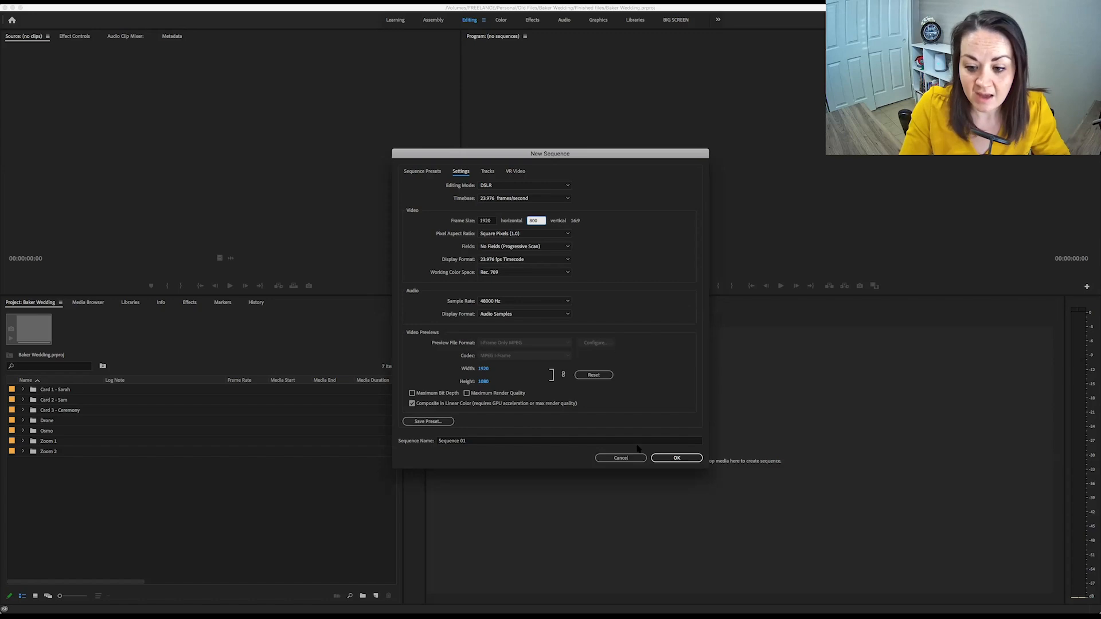
Name the sequence "widescreen" and create it
click(563, 441)
key(BackSpace)
key(BackSpace)
key(BackSpace)
key(BackSpace)
key(BackSpace)
key(BackSpace)
key(BackSpace)
key(BackSpace)
key(BackSpace)
key(BackSpace)
key(BackSpace)
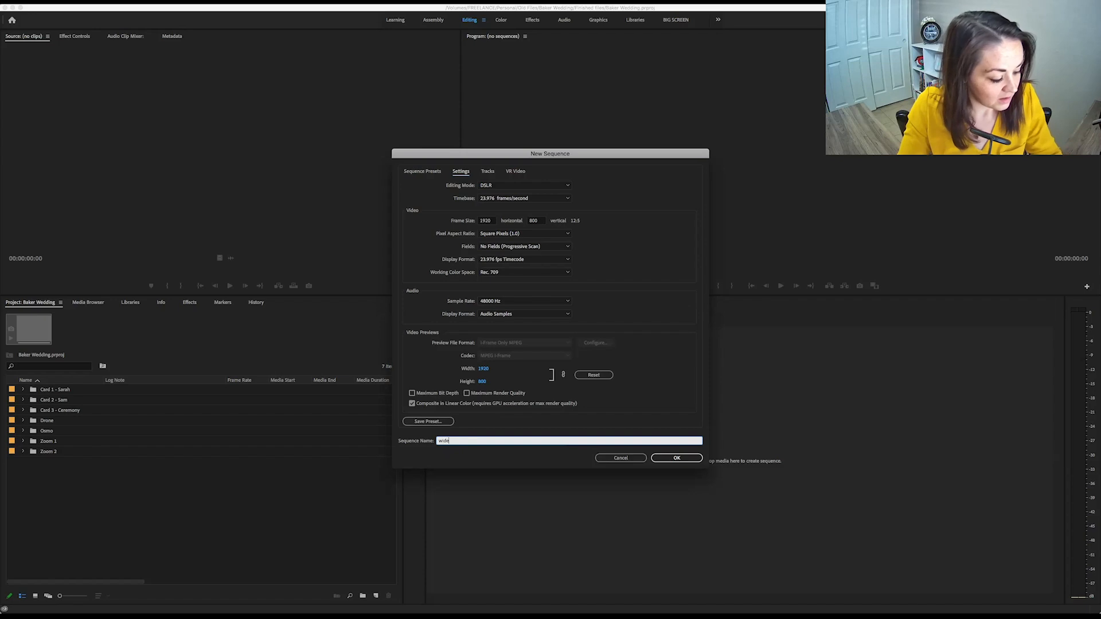
text(widescreen)
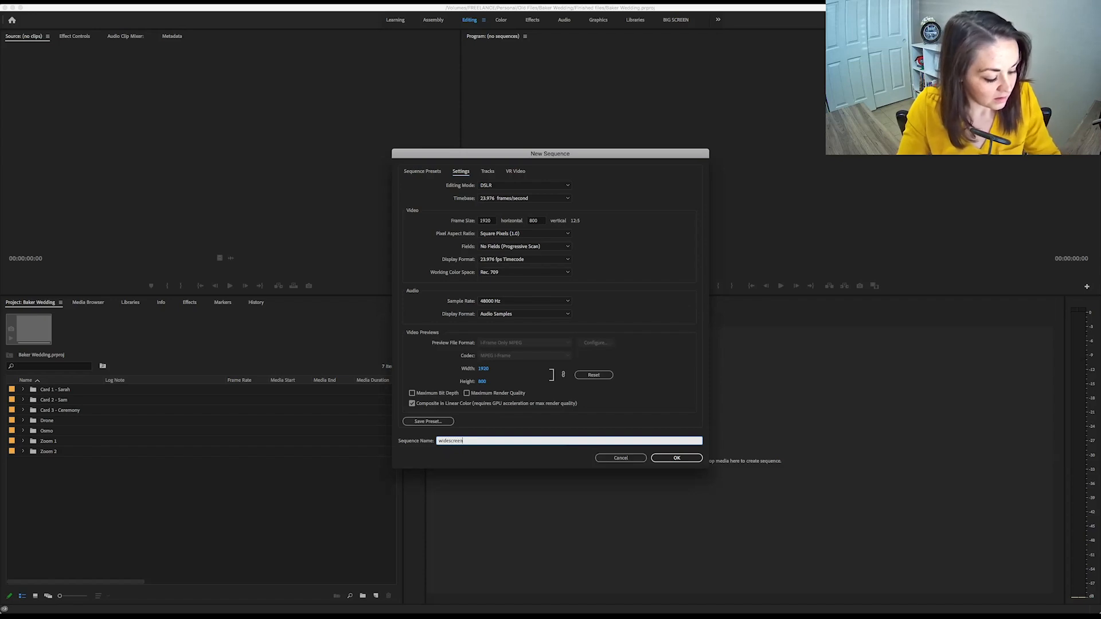
click(675, 457)
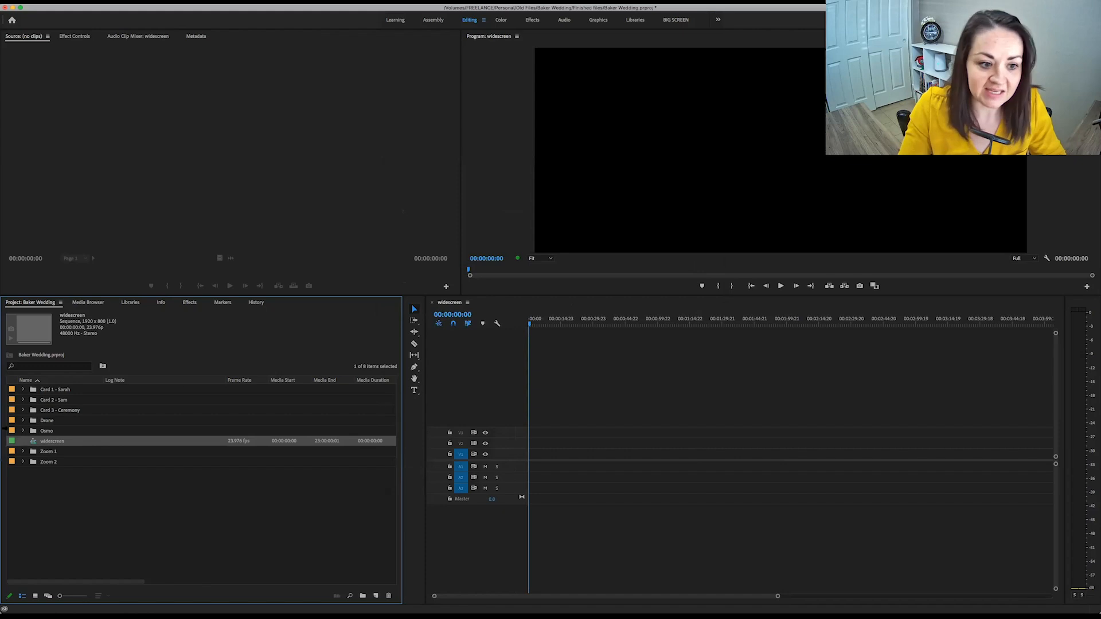
Place MVI_1405.MP4 at the start of V1, keeping the existing sequence settings, and load the original clip in the Source monitor for comparison
click(23, 390)
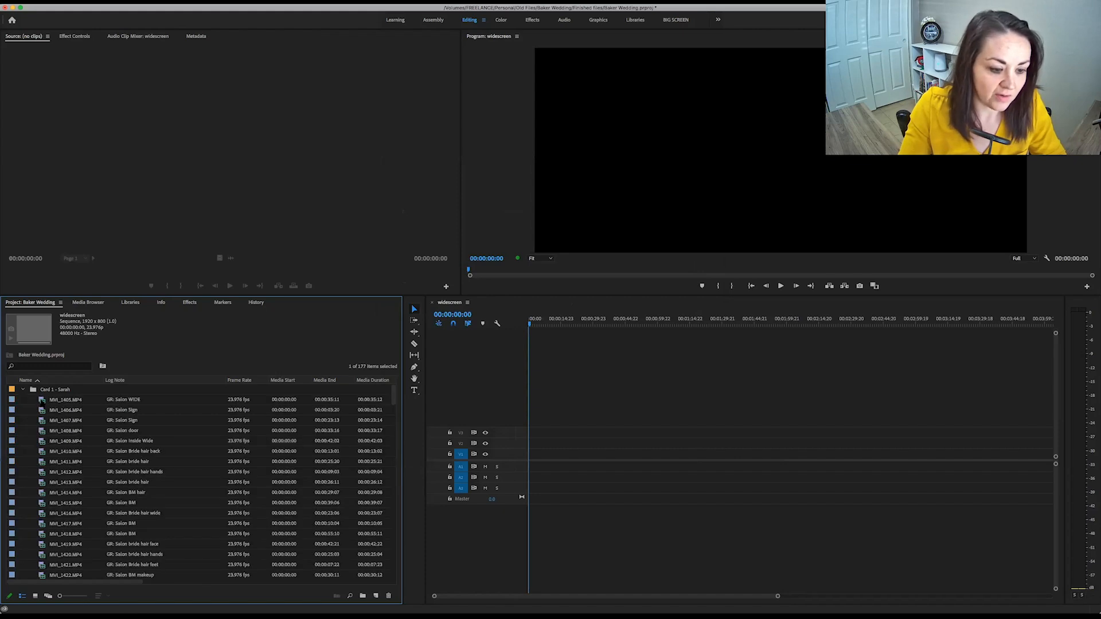
drag(42, 402, 528, 464)
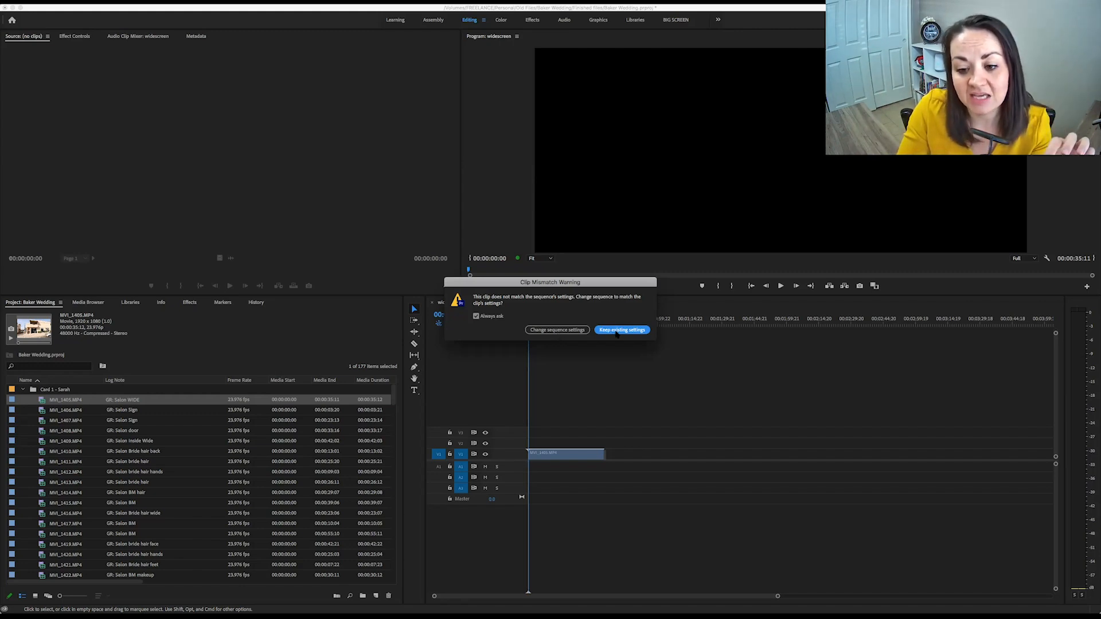
click(635, 331)
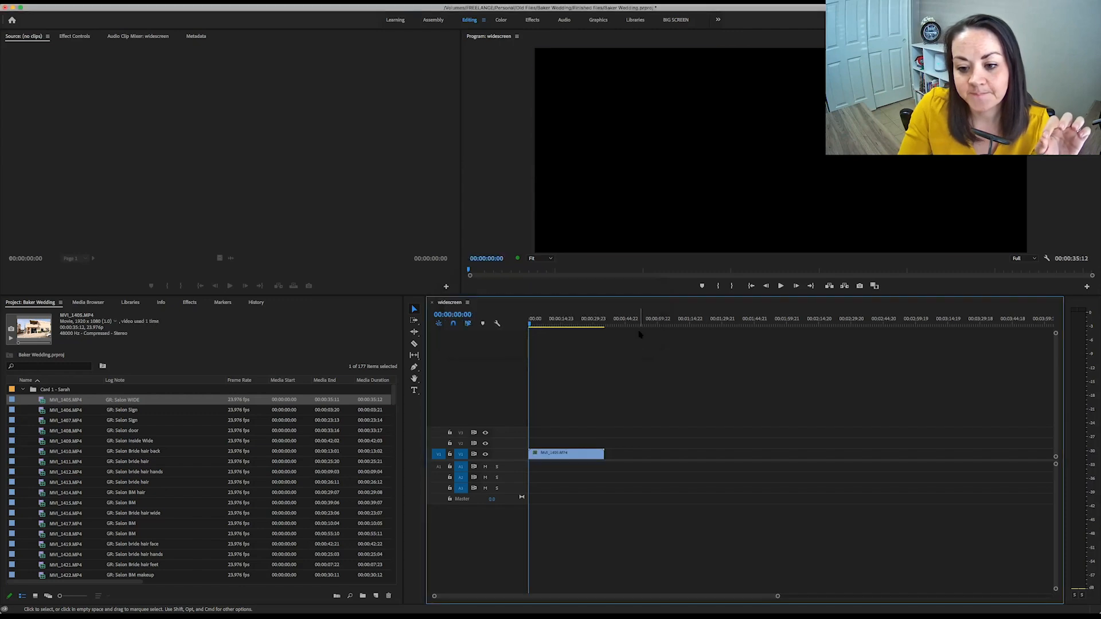
double_click(555, 455)
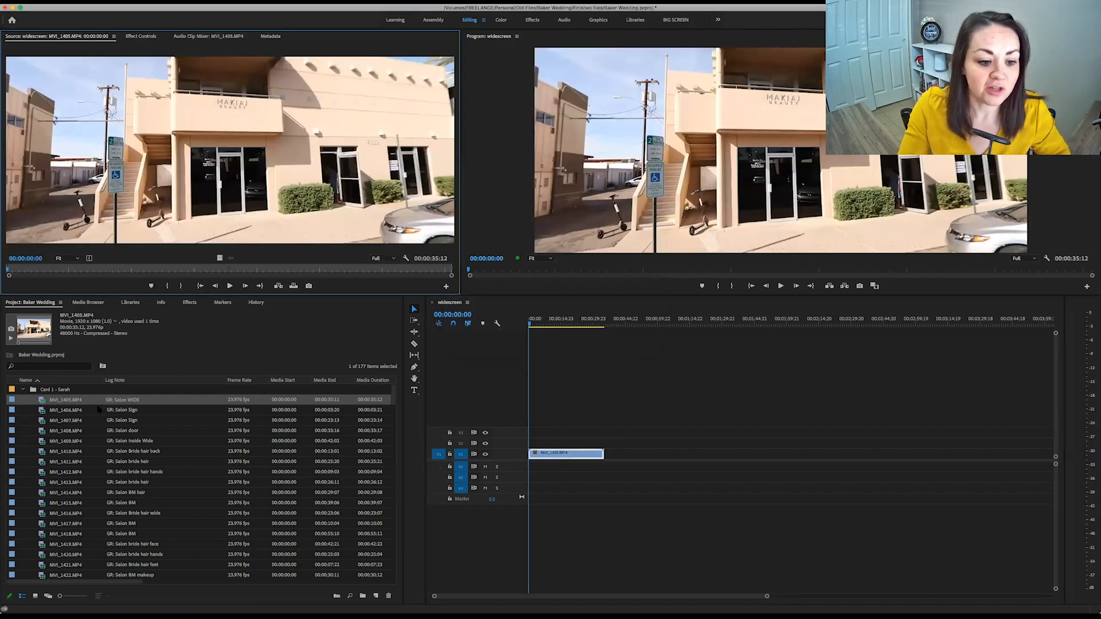
double_click(42, 400)
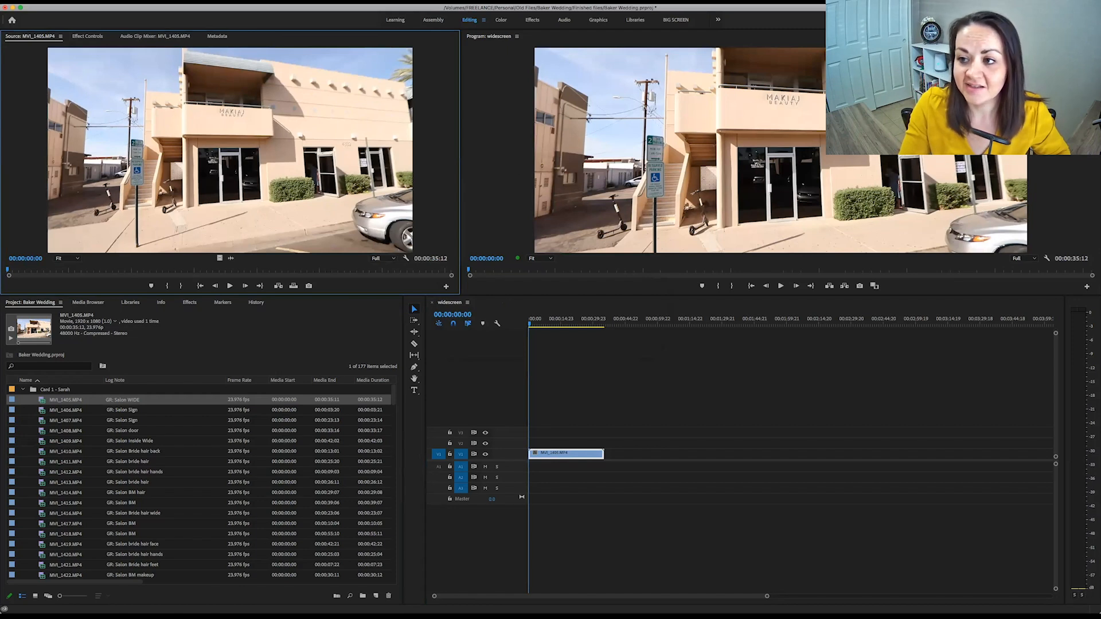
Add MVI_1418.MP4 to V1, overwriting the latter part of MVI_1405.MP4, and preview the sequence at 00:00:21:04
drag(45, 534, 564, 456)
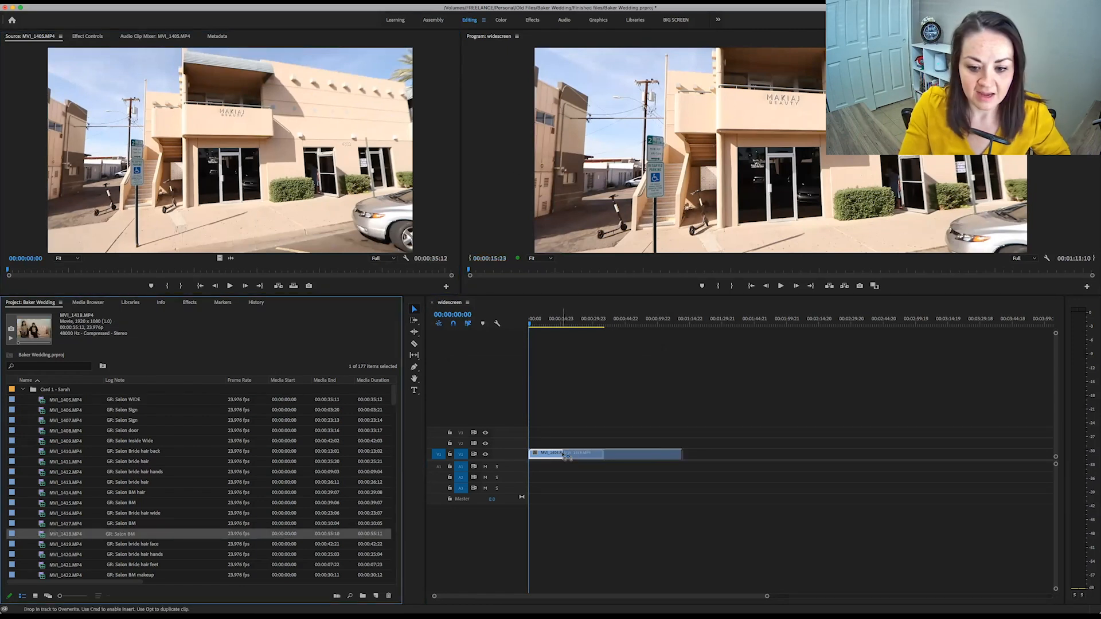
click(573, 320)
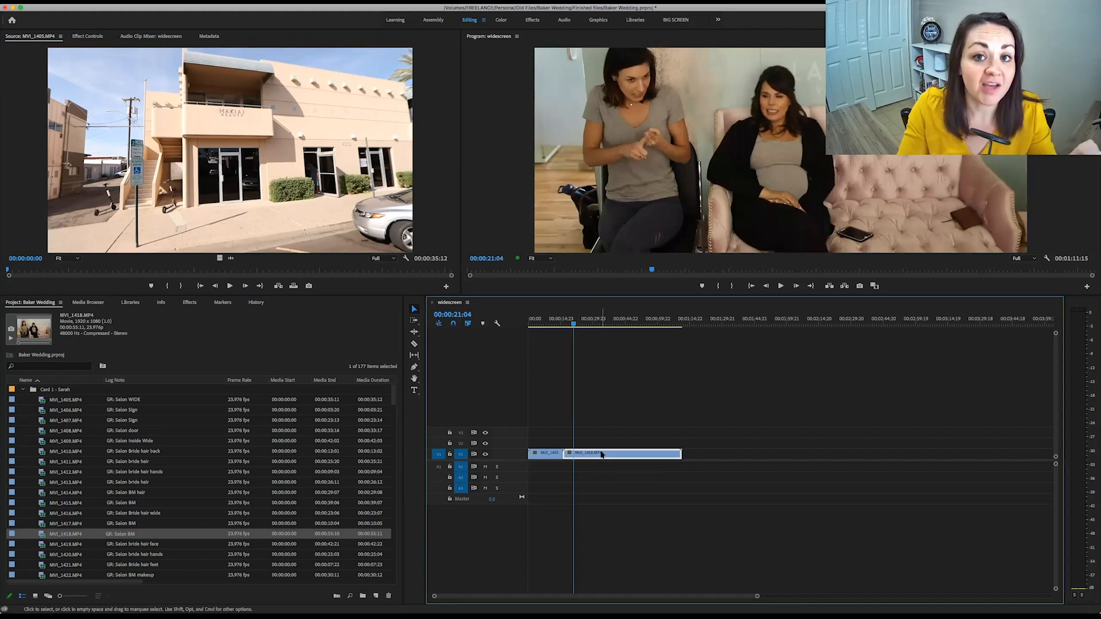
Delete both clips from the widescreen sequence and collapse the Card 1 bin
drag(589, 441, 539, 459)
key(Delete)
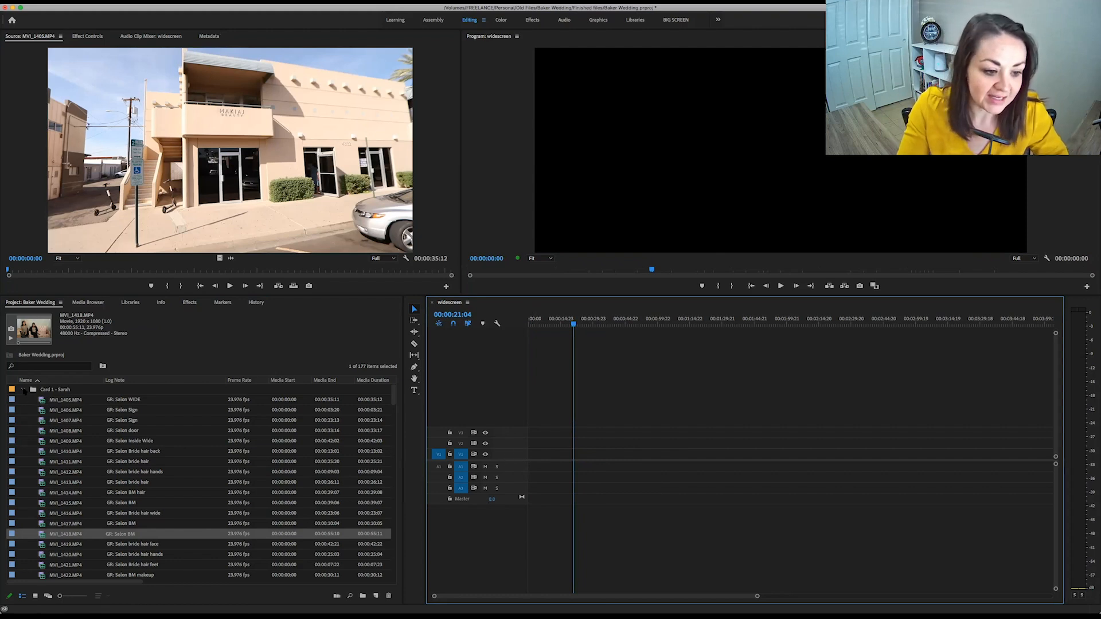
click(23, 389)
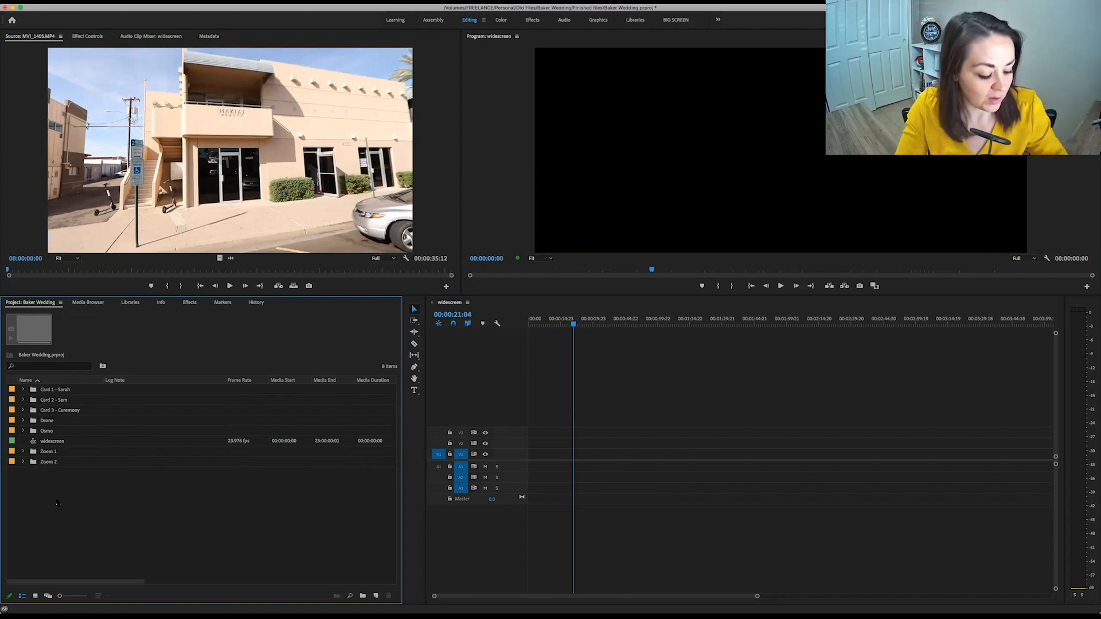
Create a square sequence named "box" from the DSLR 1080p24 preset with a frame size of 1920 x 1920
key(super+n)
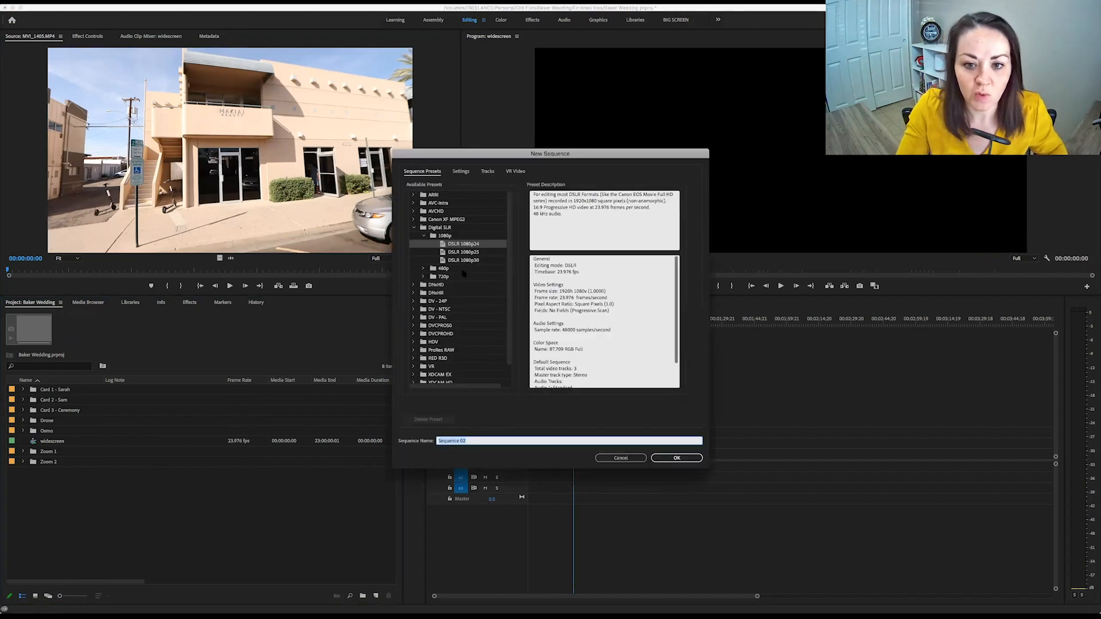
click(461, 172)
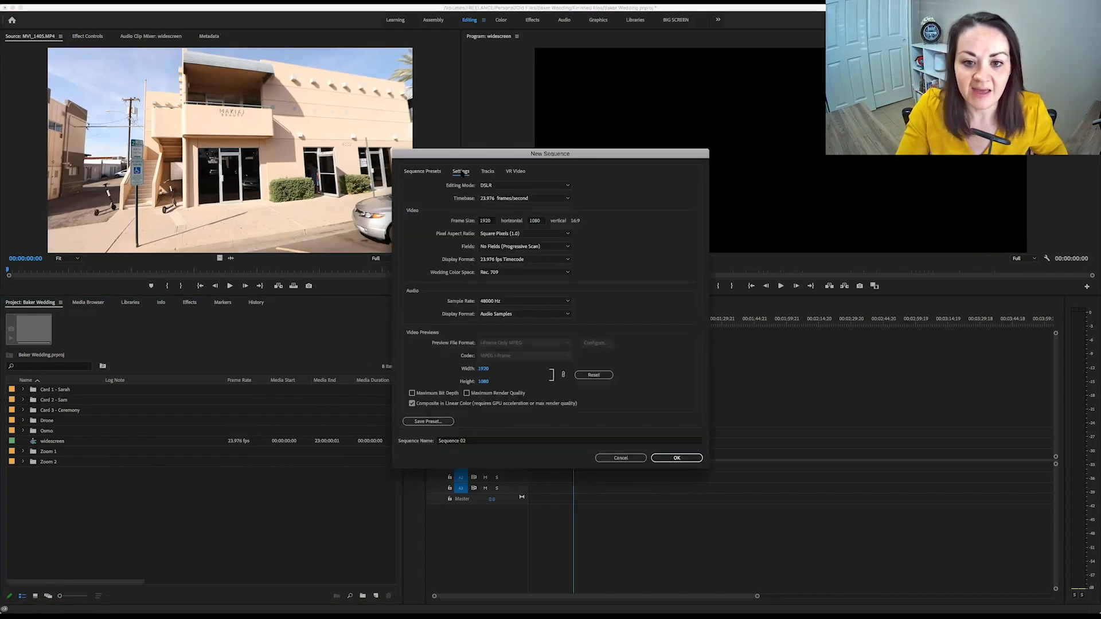
click(534, 222)
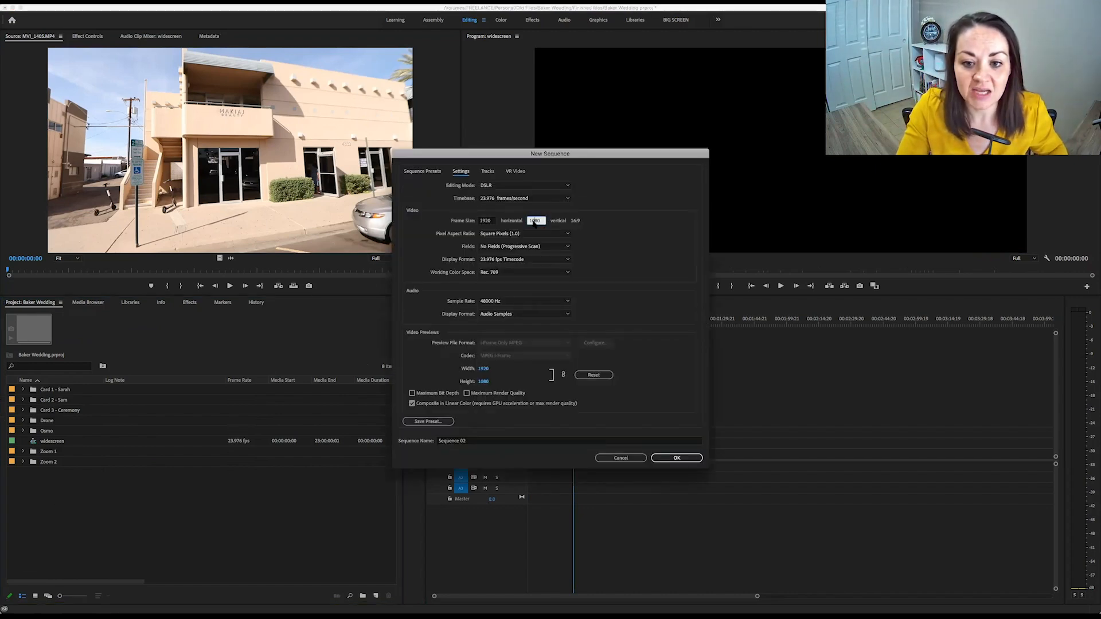
text(1920)
click(581, 228)
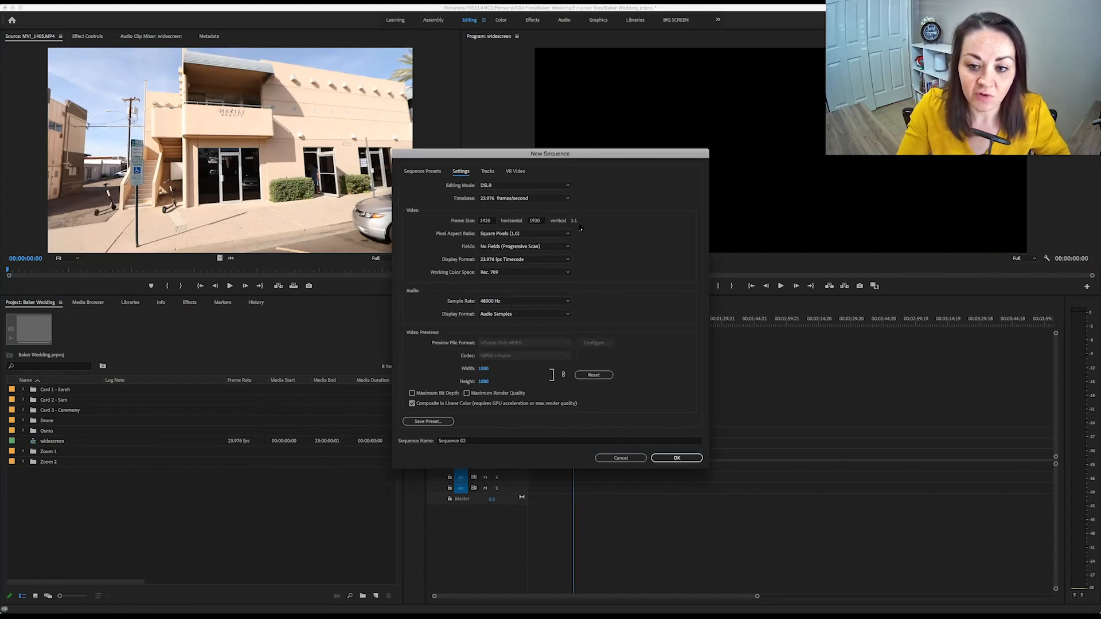
triple_click(469, 441)
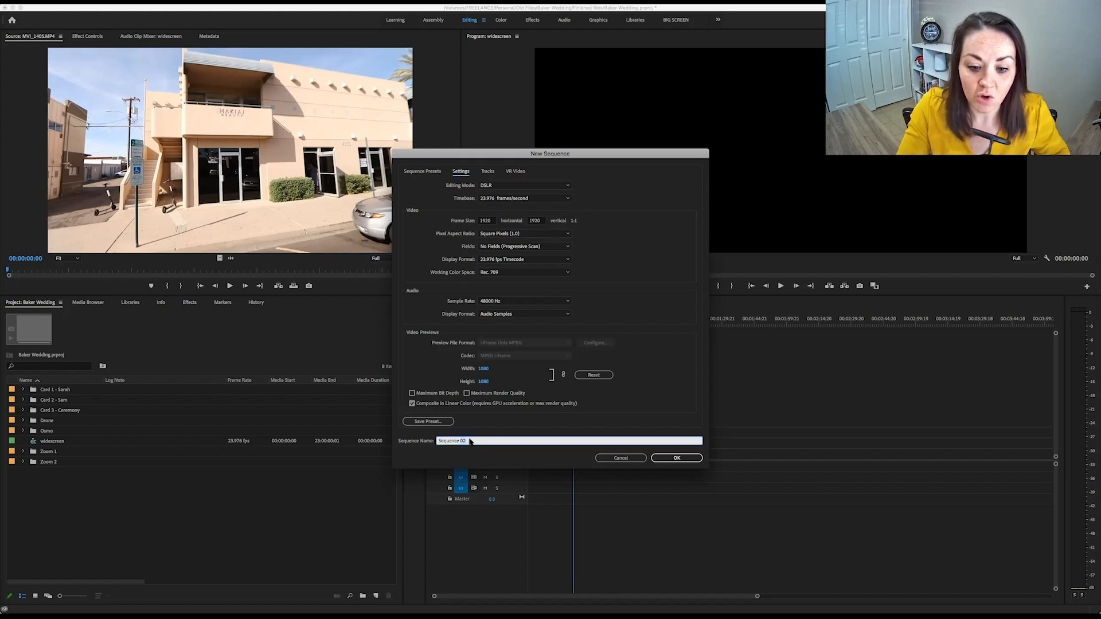
key(BackSpace)
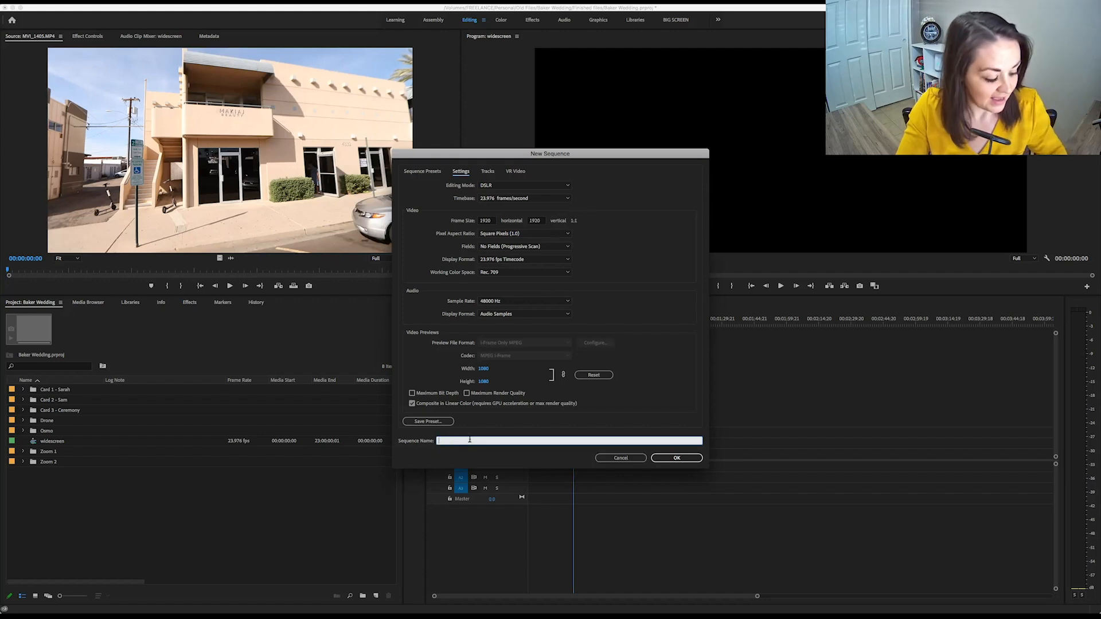
text(box)
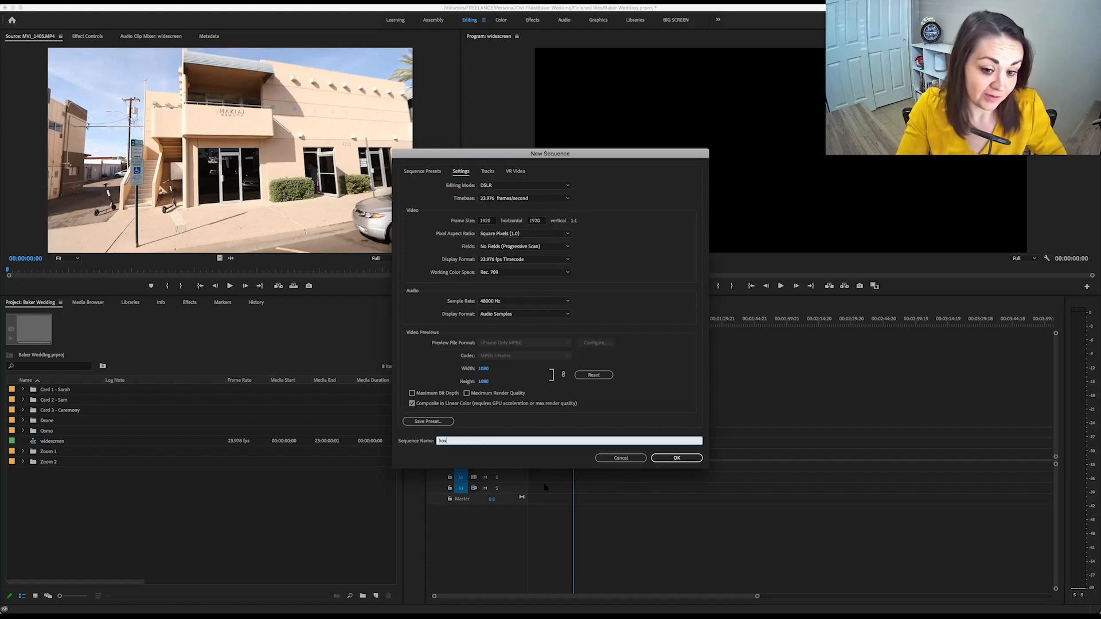
click(677, 458)
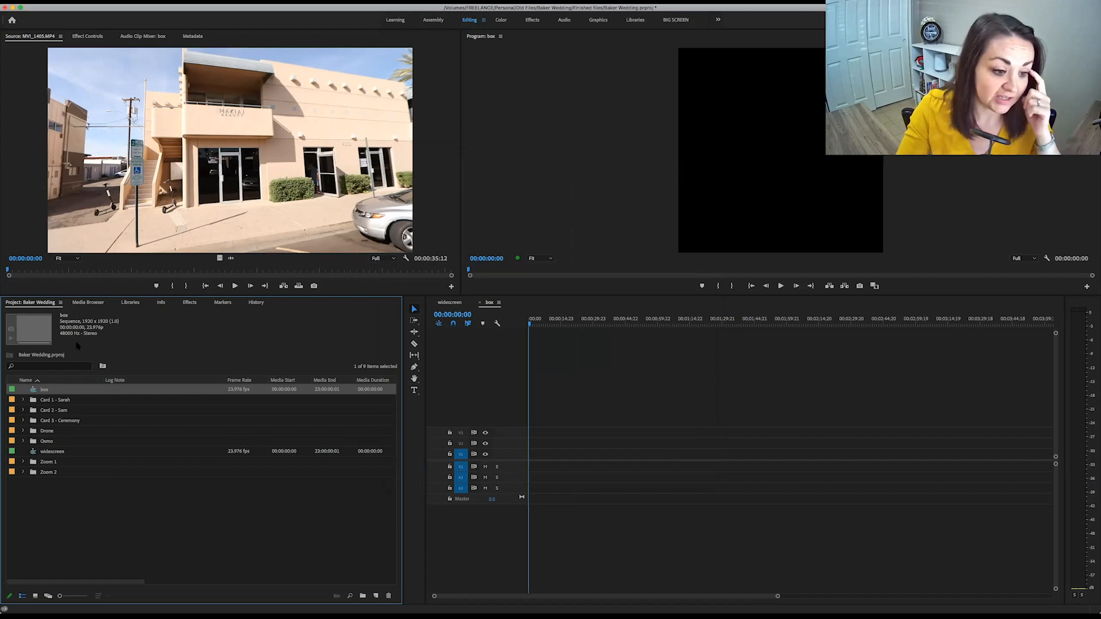
Place MVI_1405.MP4 at the start of V1 in the box sequence, keeping the existing sequence settings
drag(195, 244, 529, 459)
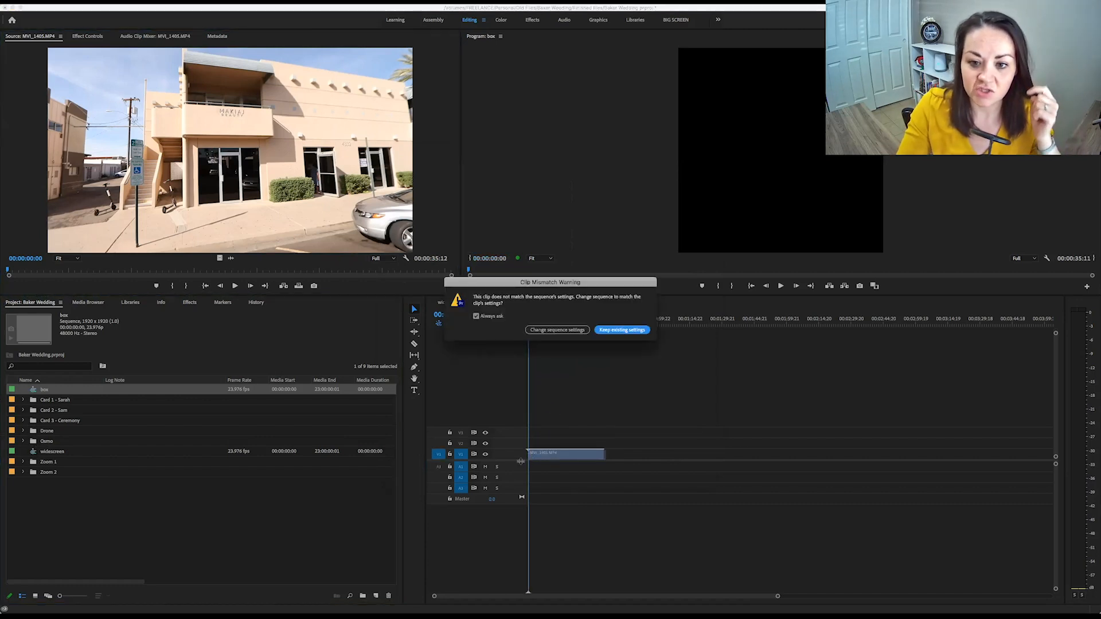
click(602, 330)
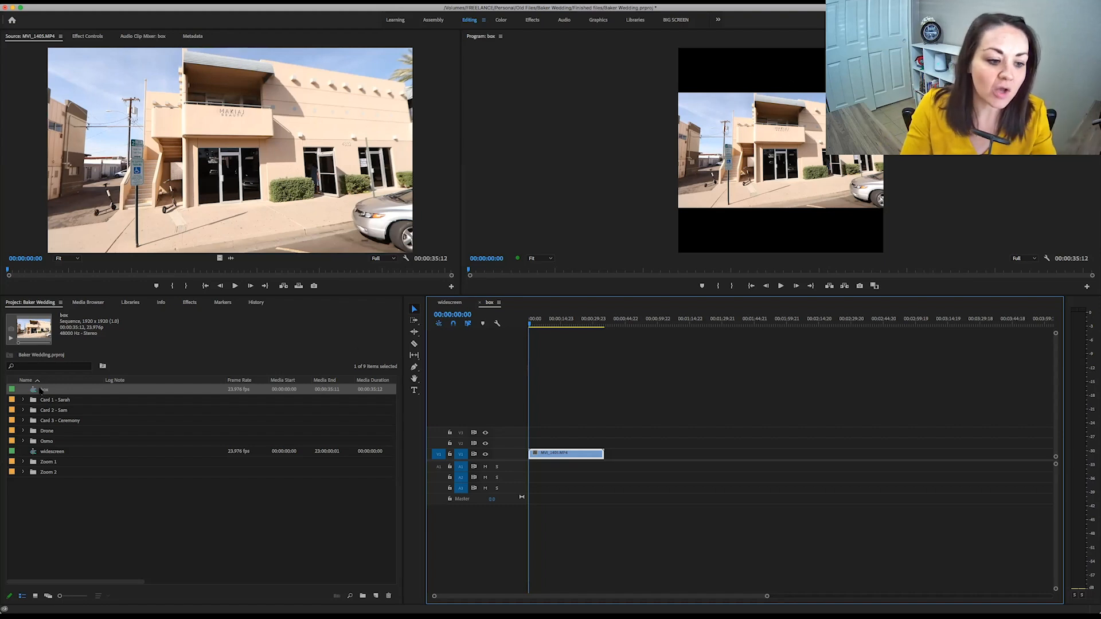
Delete the box and widescreen sequences from the project
click(33, 392)
key(Delete)
click(33, 441)
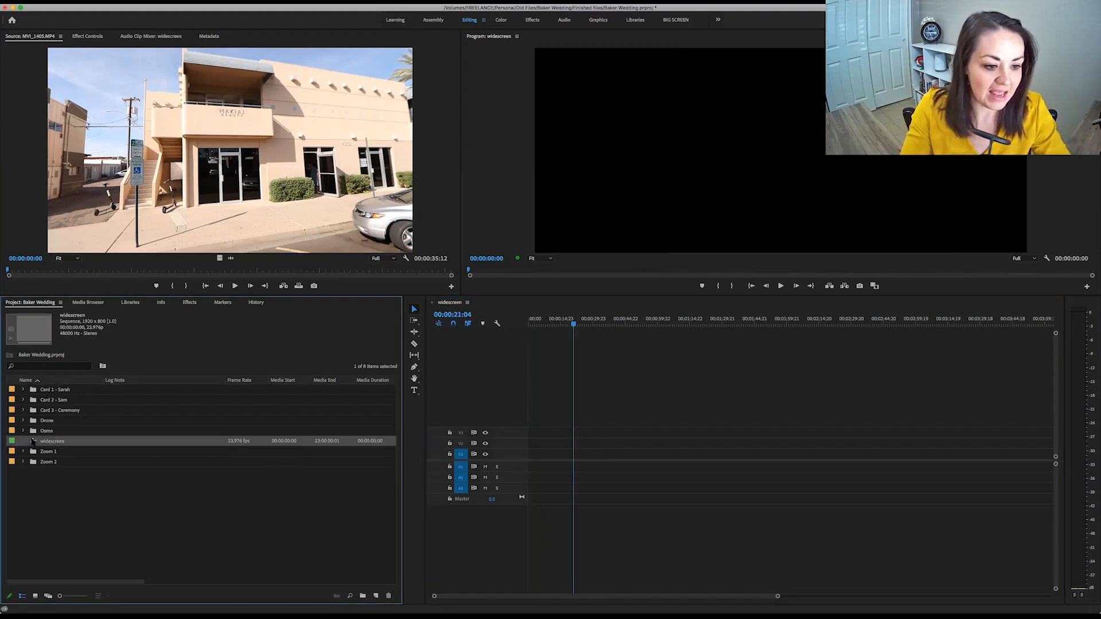
key(Delete)
click(89, 497)
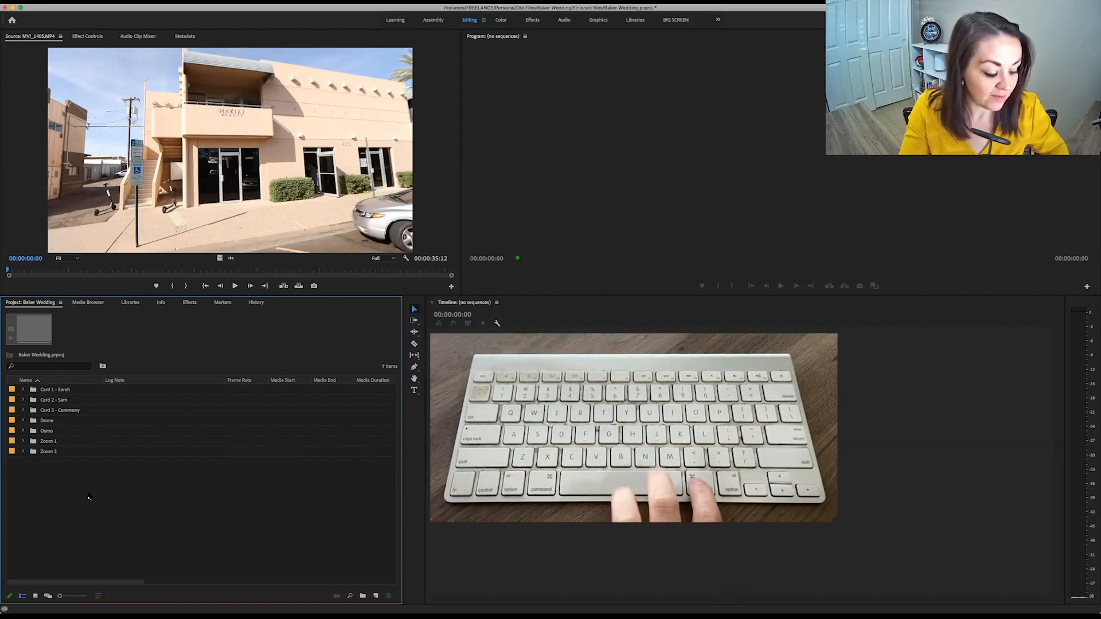
Create a sequence named "Baker Cermony" with the DSLR 1080p24 preset at its default settings
key(super+n)
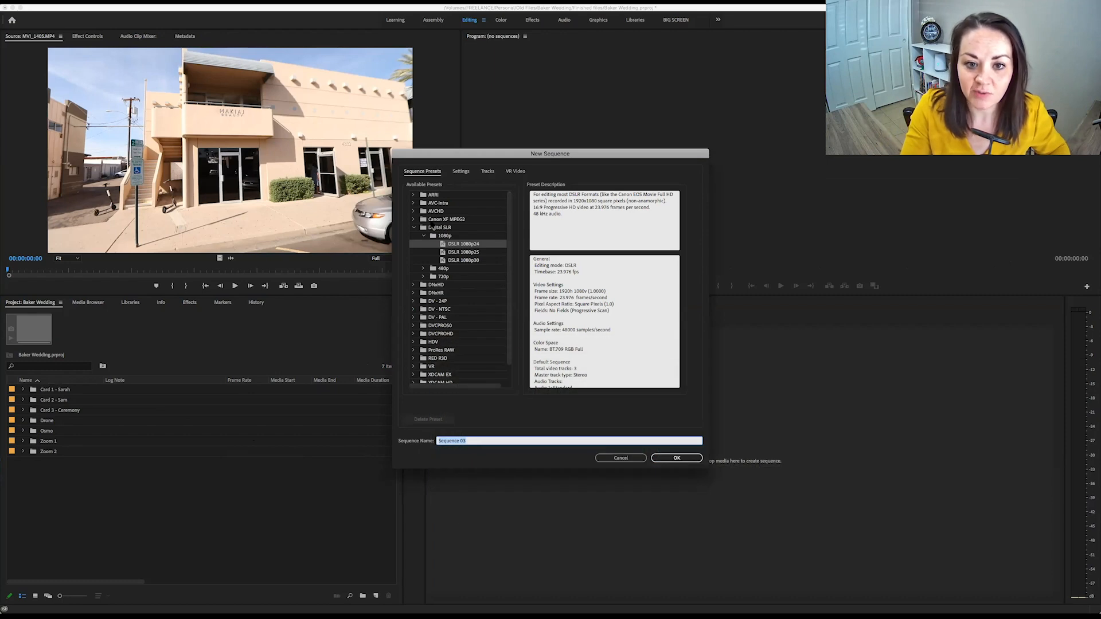
click(473, 170)
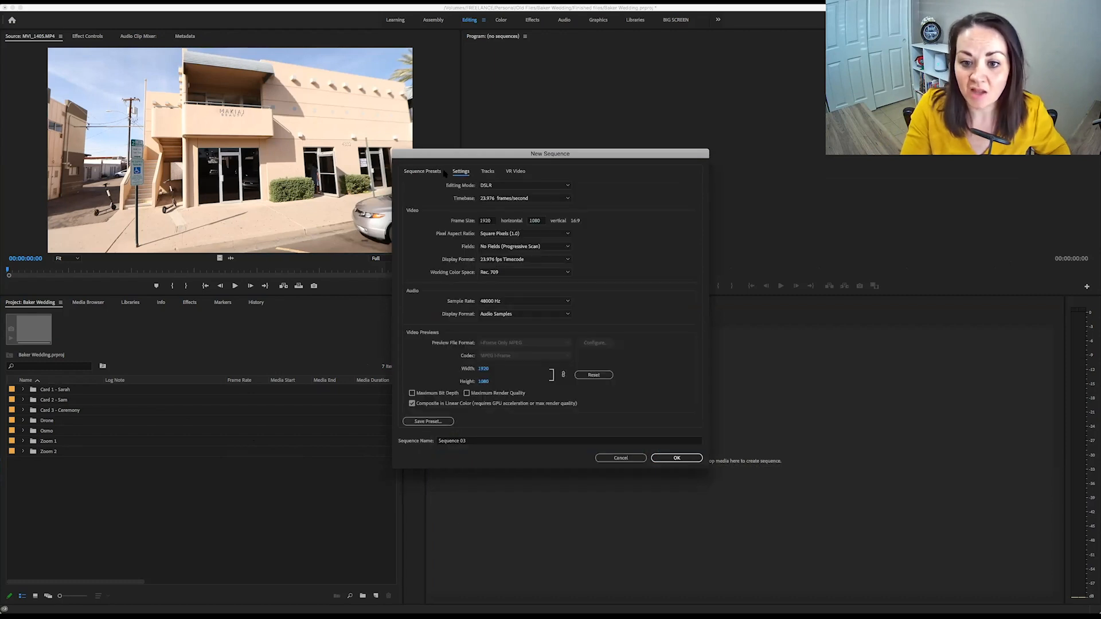
click(431, 172)
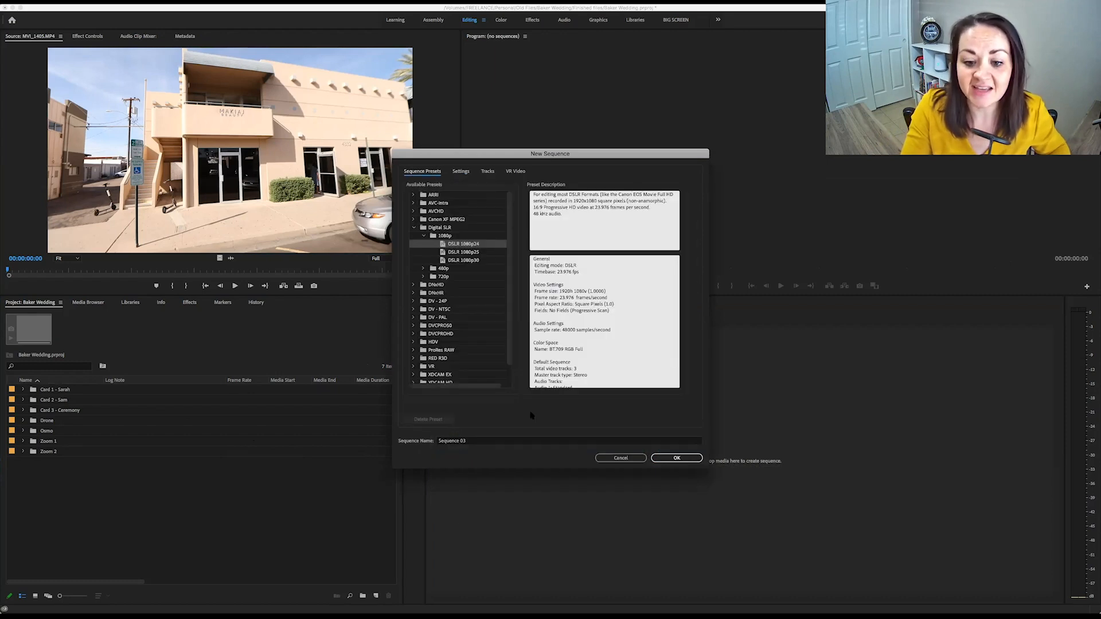
double_click(491, 440)
key(BackSpace)
key(BackSpace)
key(BackSpace)
key(BackSpace)
key(BackSpace)
key(BackSpace)
key(BackSpace)
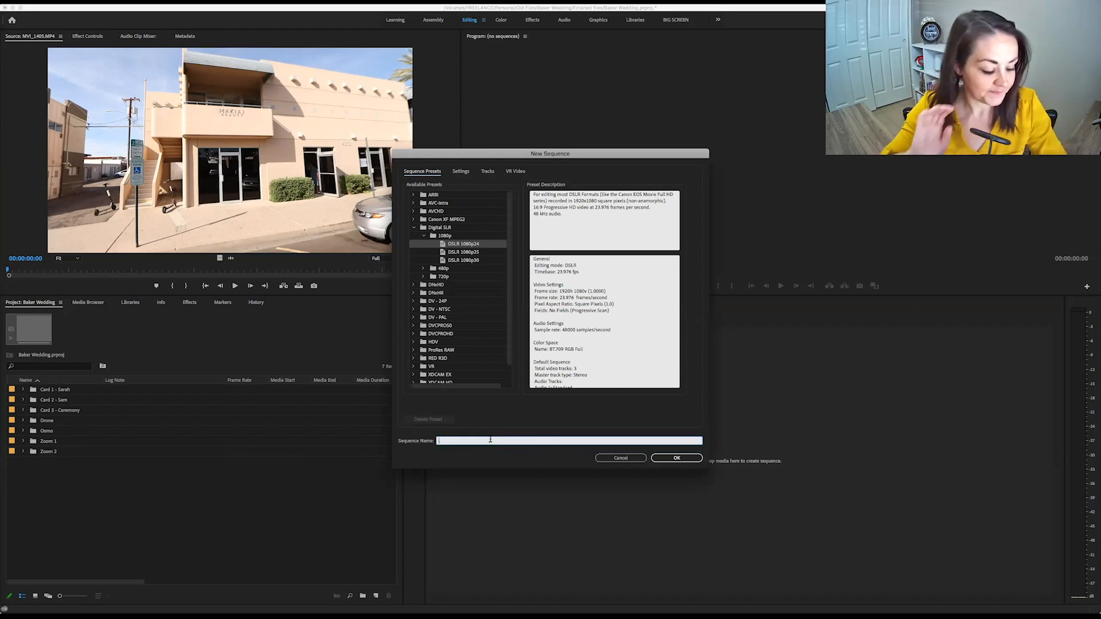
text(Baker Cermony)
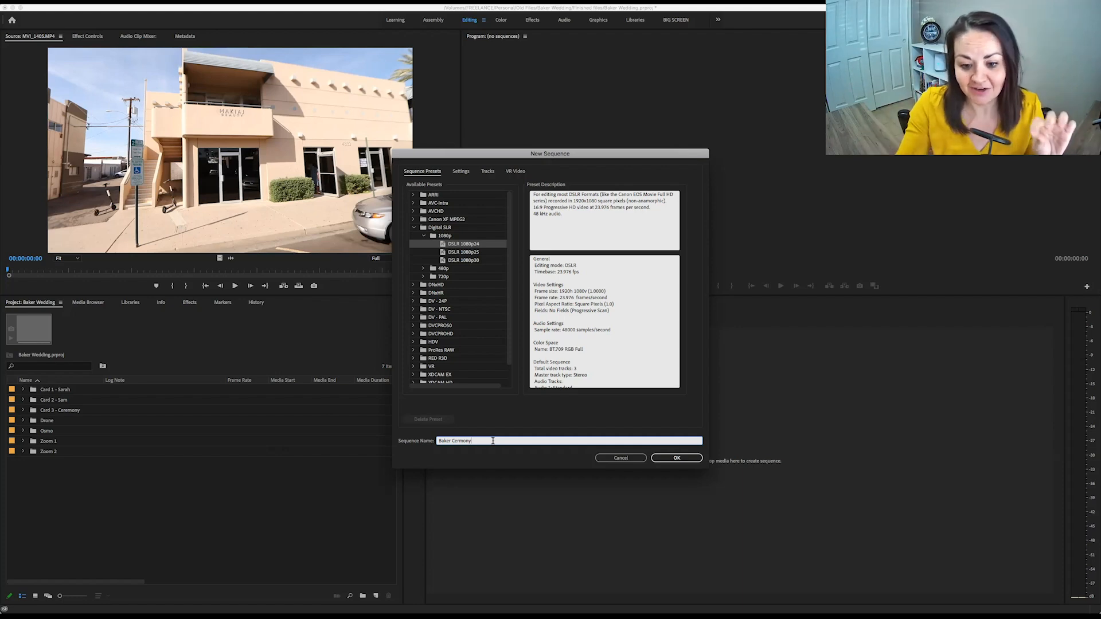
click(662, 458)
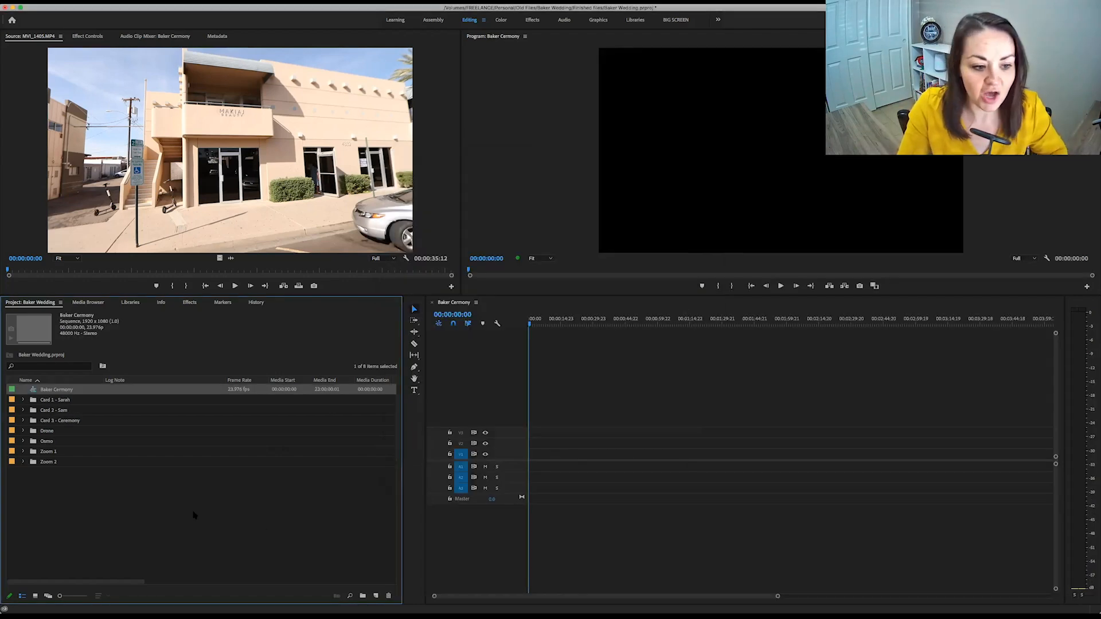
Create a sequence named "Baker Toasts" at the project's root level with the DSLR 1080p24 preset
click(124, 517)
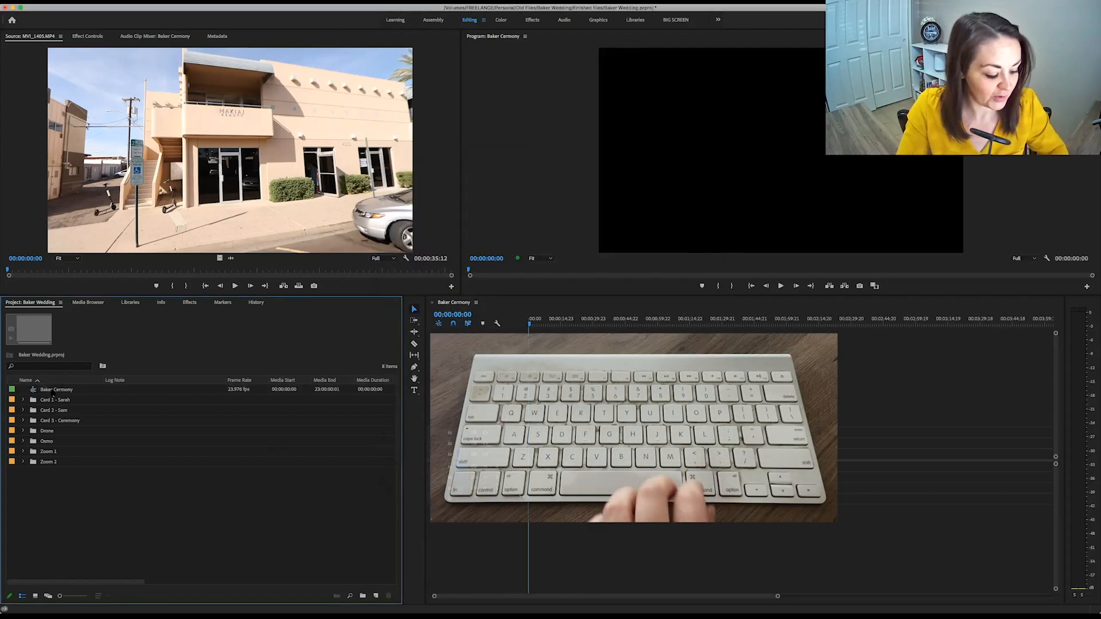
key(super+n)
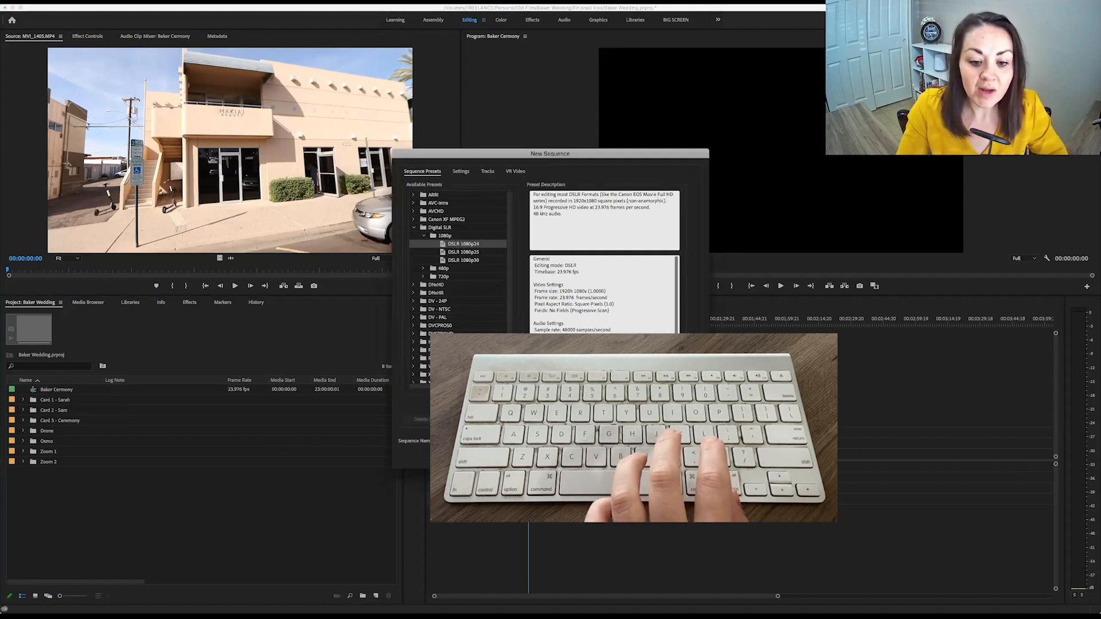
text(Baker)
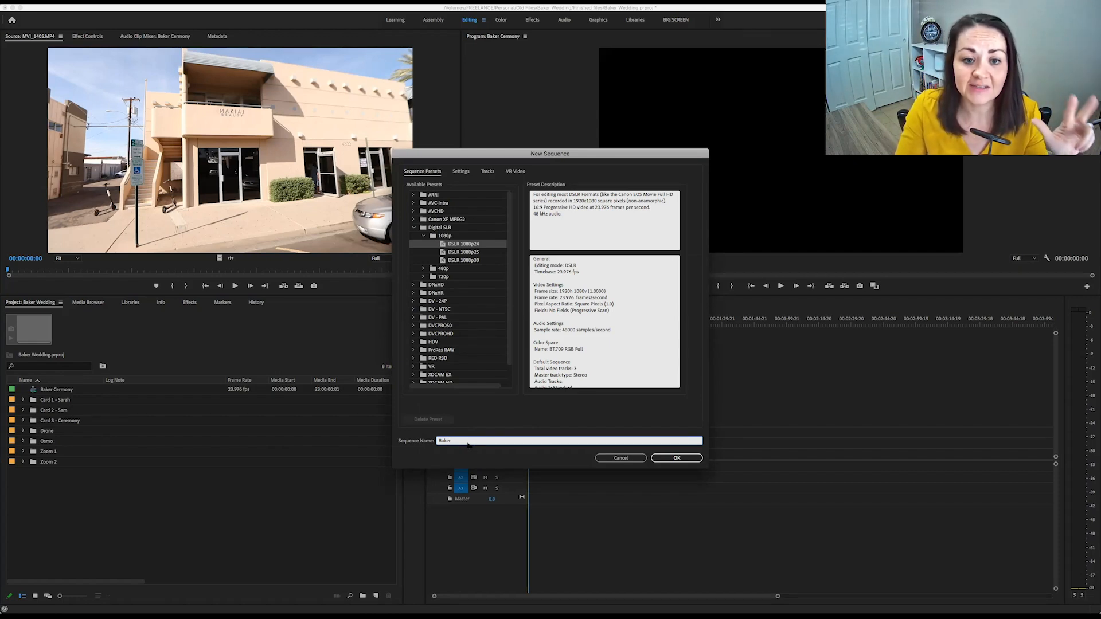
text(oasts)
click(658, 457)
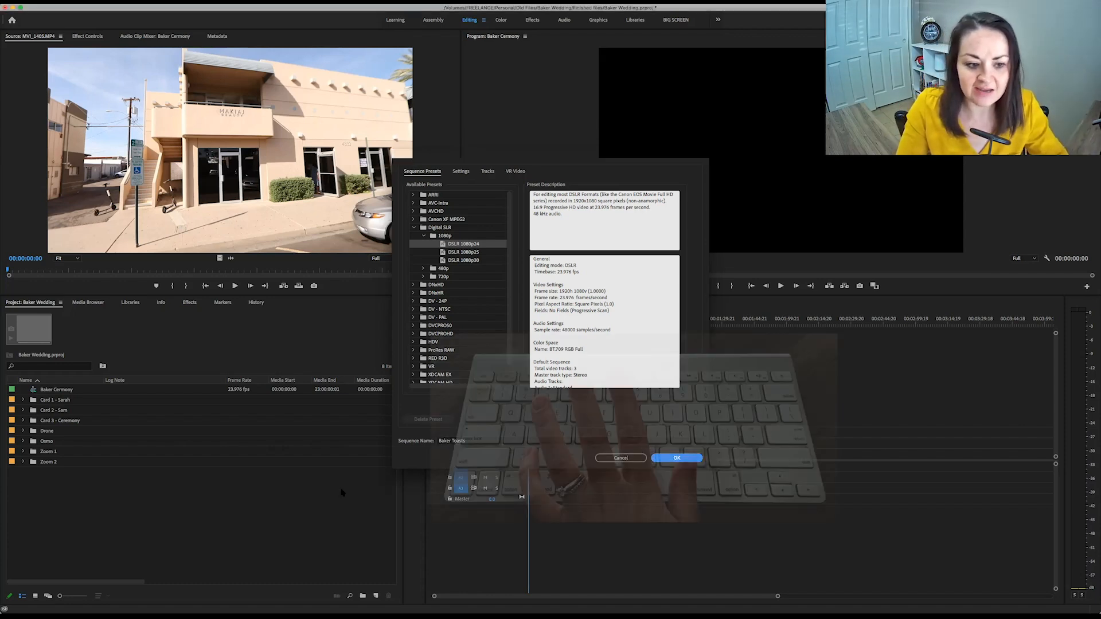
Create a sequence named "Baker Dances" with the DSLR 1080p24 preset
key(super+n)
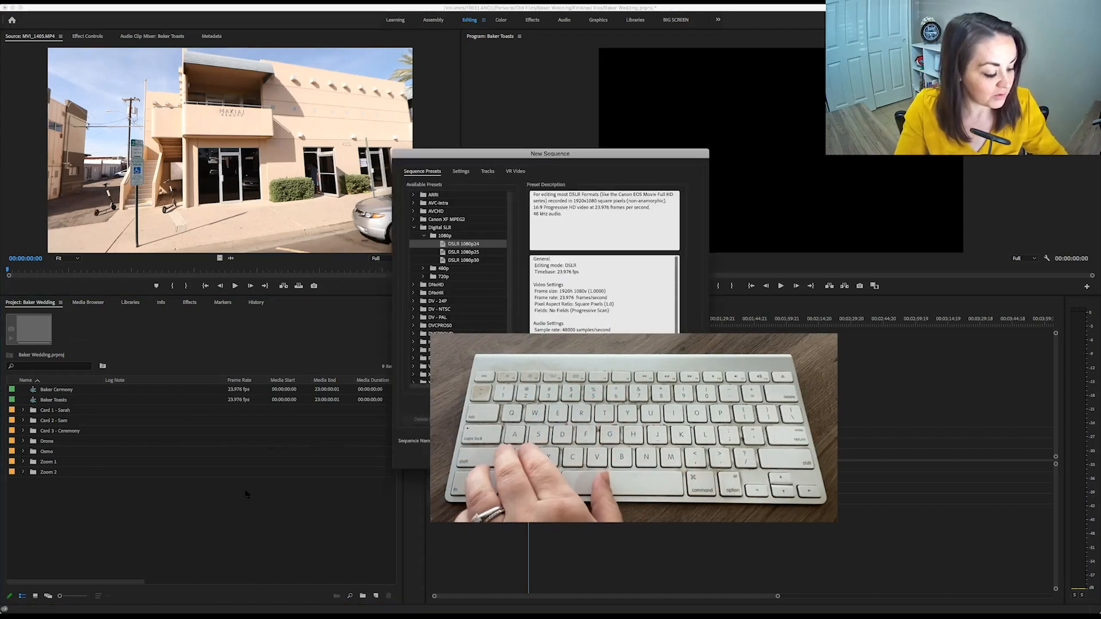
text(Baker)
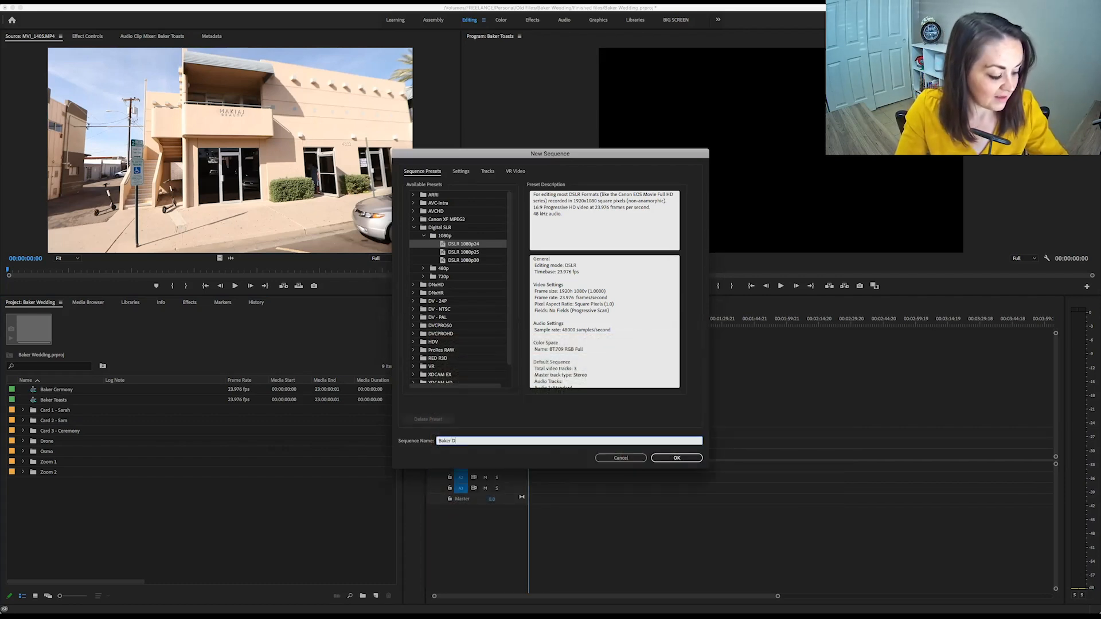
text(Dances)
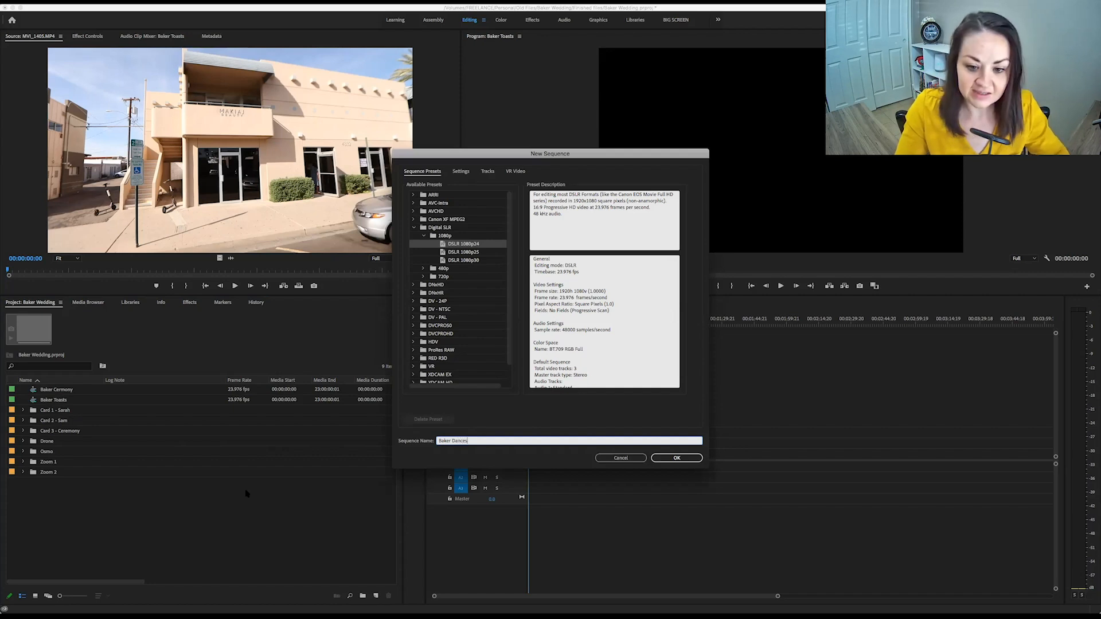
click(677, 458)
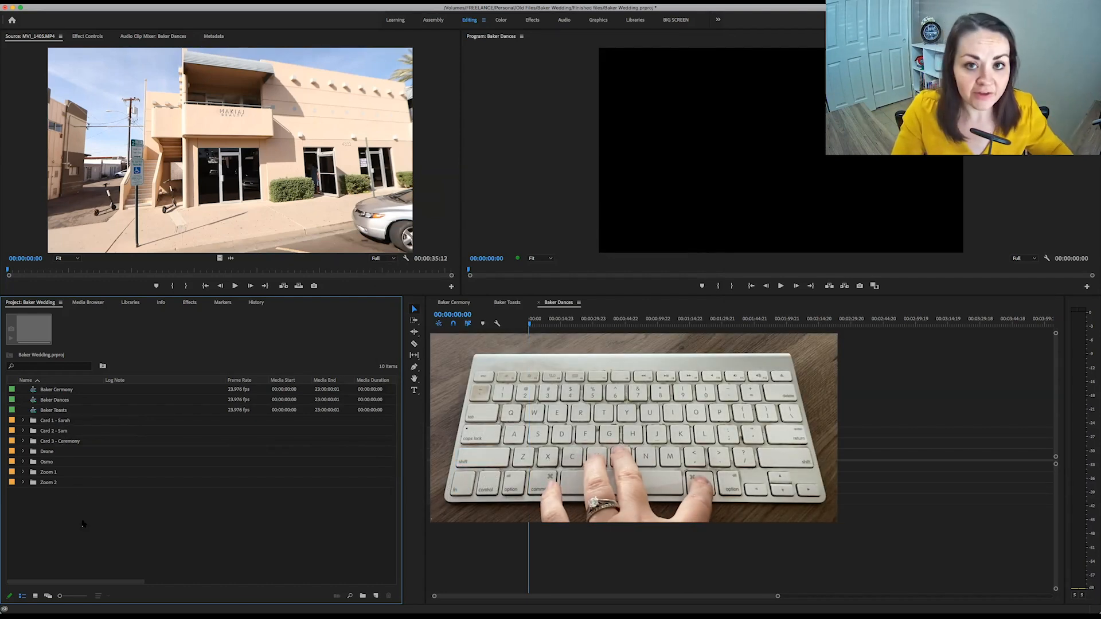
Create a sequence named "Baker Misc" with the DSLR 1080p24 preset
key(super+n)
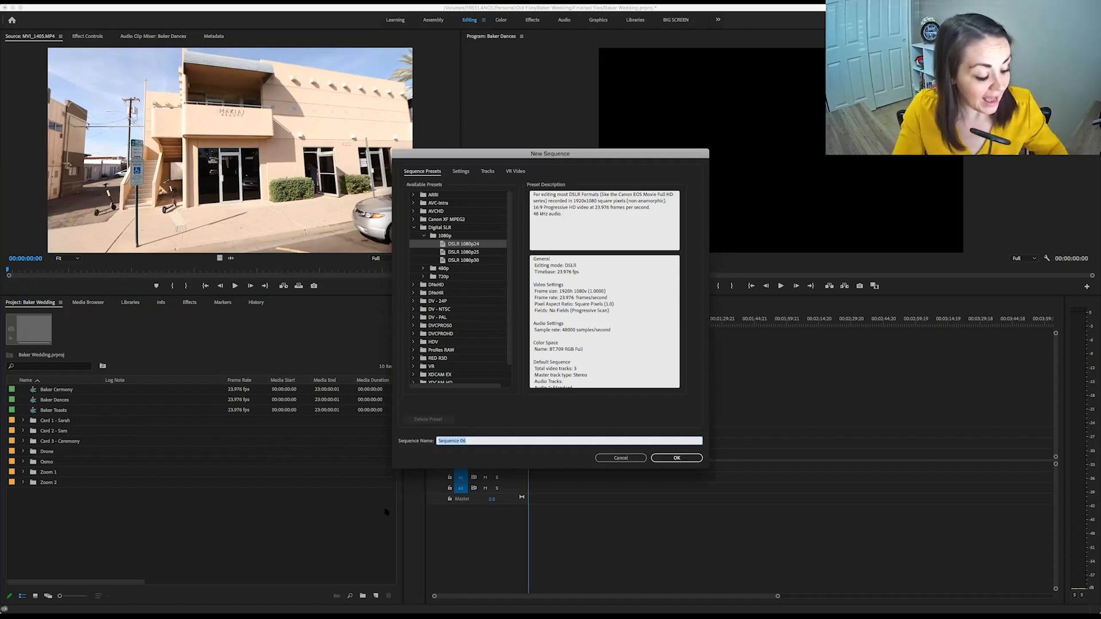
text(Bak)
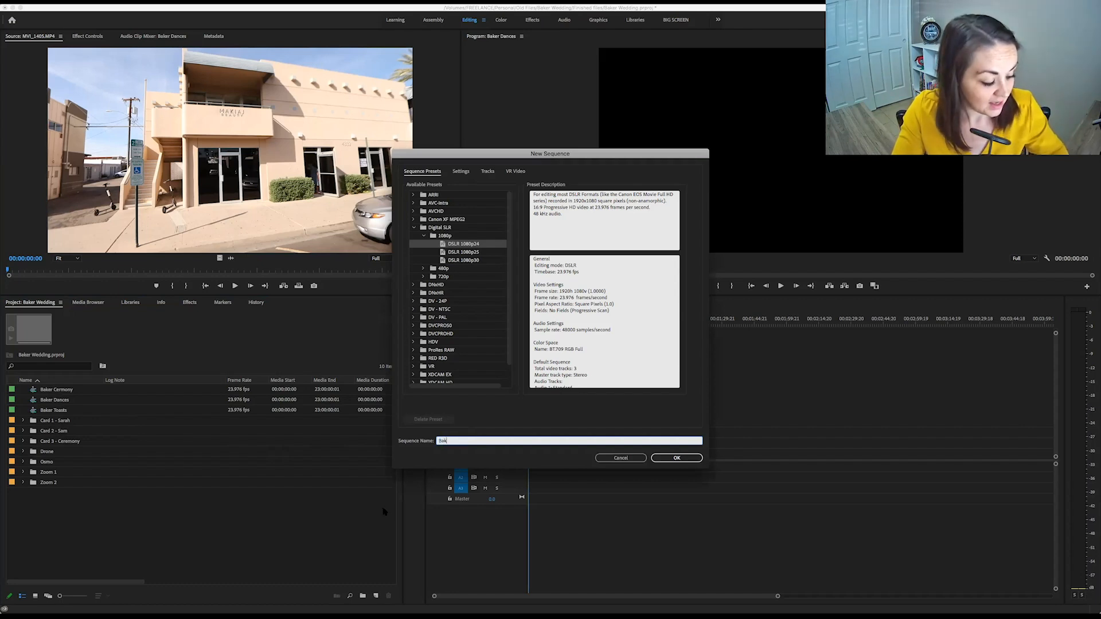
text(er Misc)
click(677, 458)
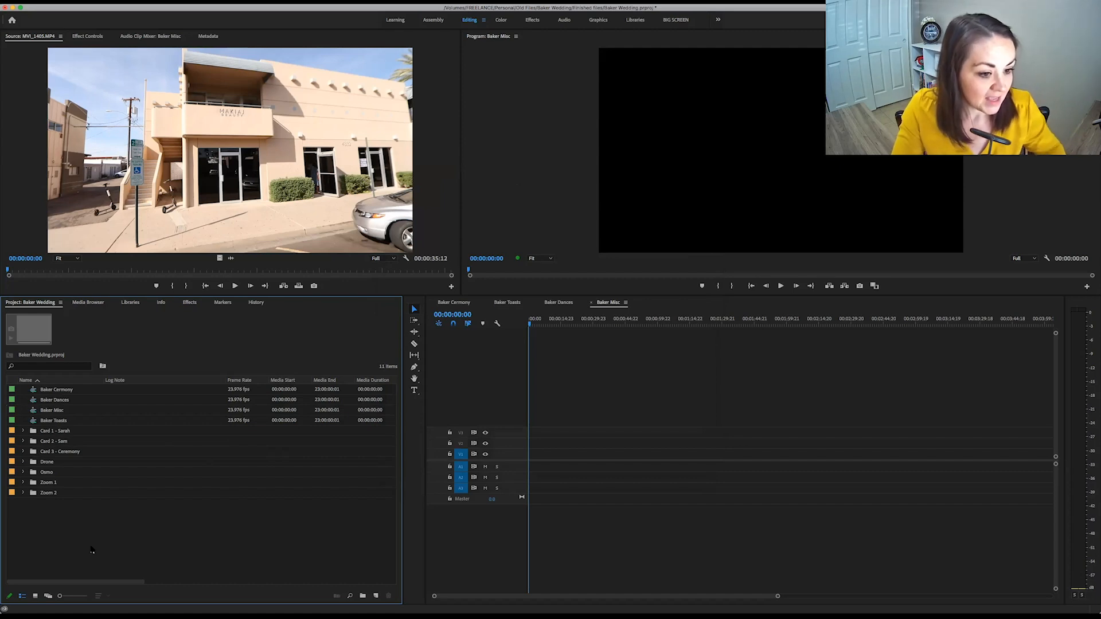
Create a sequence named "Baker Highlight" with the DSLR 1080p24 preset, correcting the misspelled first word of its name
key(super+n)
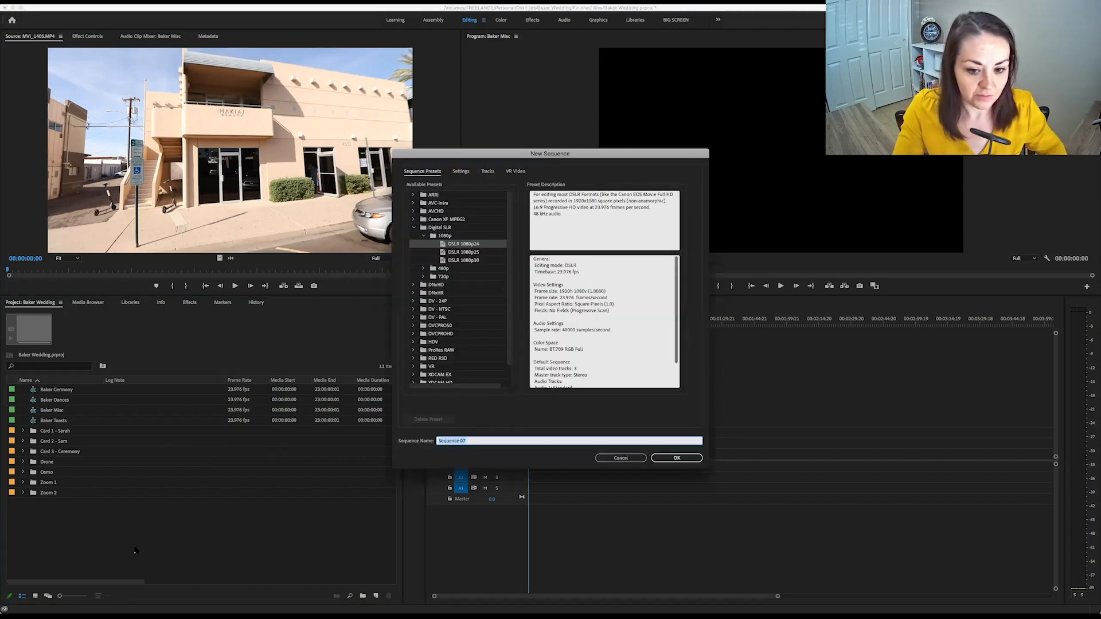
text(Bake)
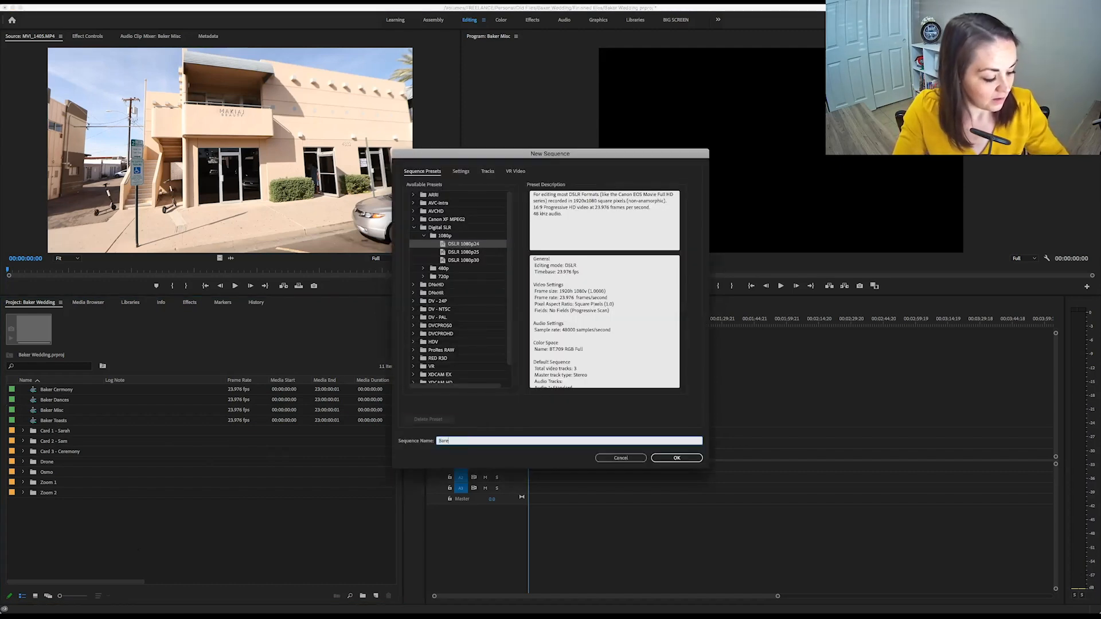
text(r Highlight)
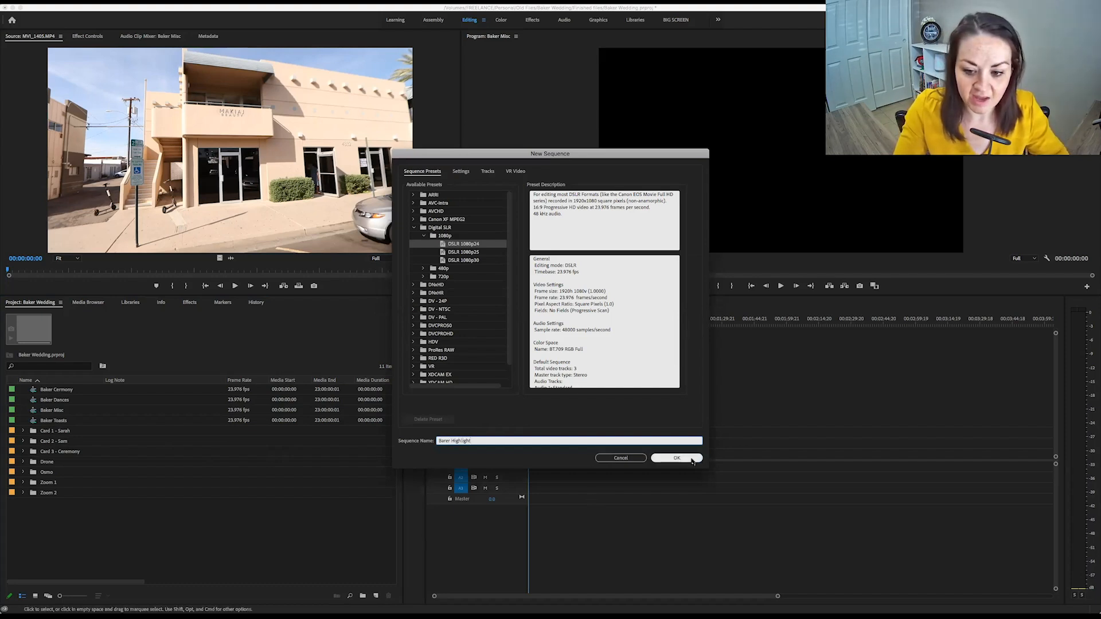
click(449, 441)
text(k)
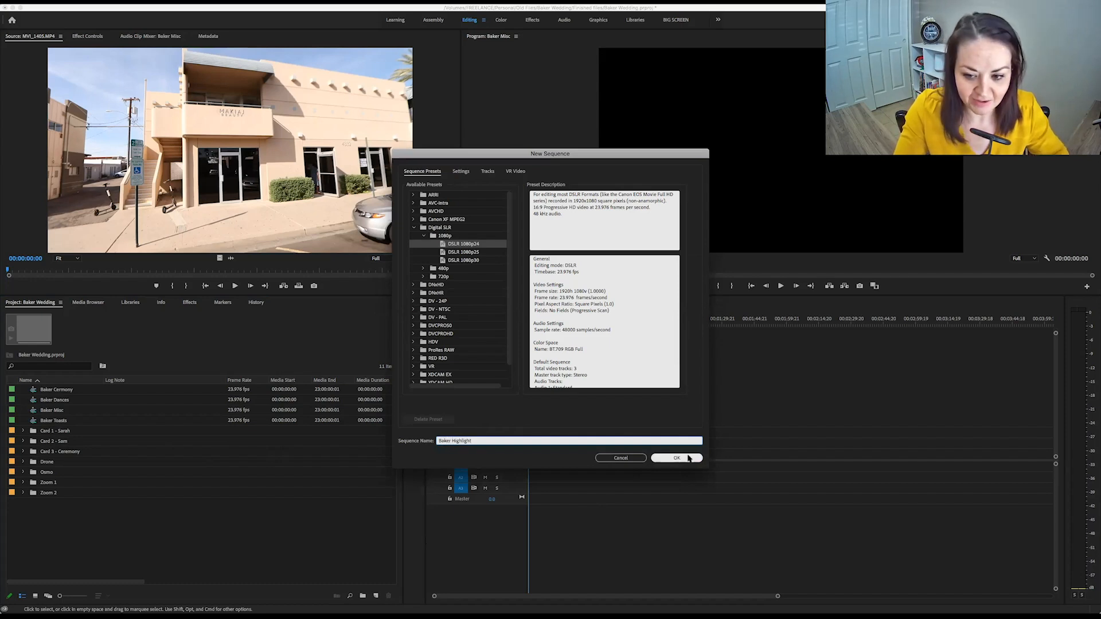
click(677, 458)
click(159, 509)
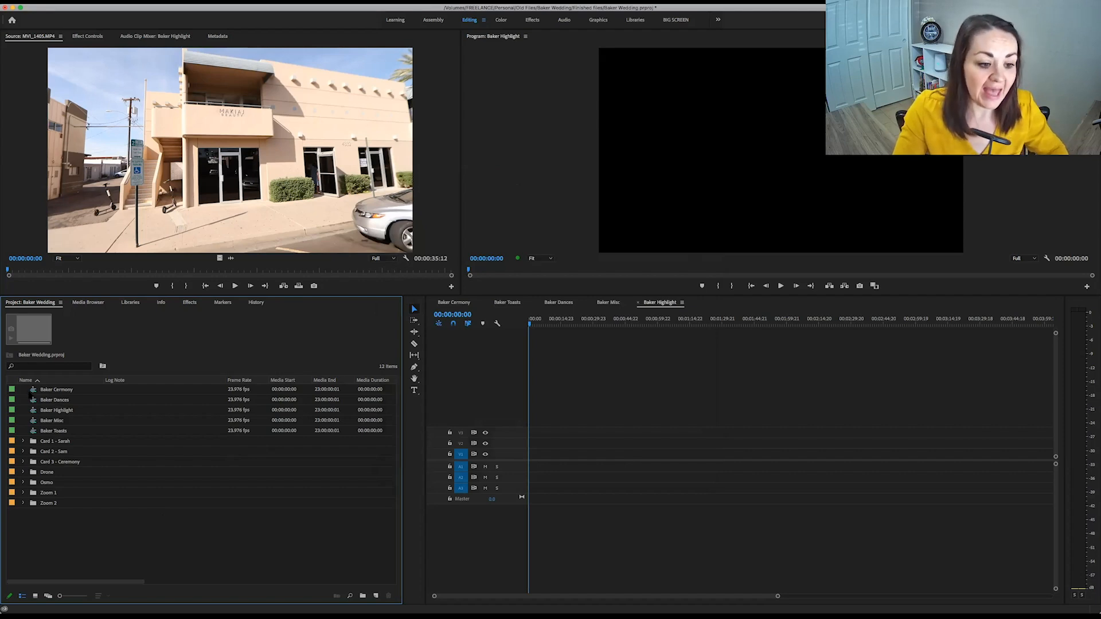
Look over the sequences in the project by selecting Baker Cermony, Baker Dances, Baker Highlight, Baker Misc and Baker Toasts in turn
click(36, 390)
click(35, 400)
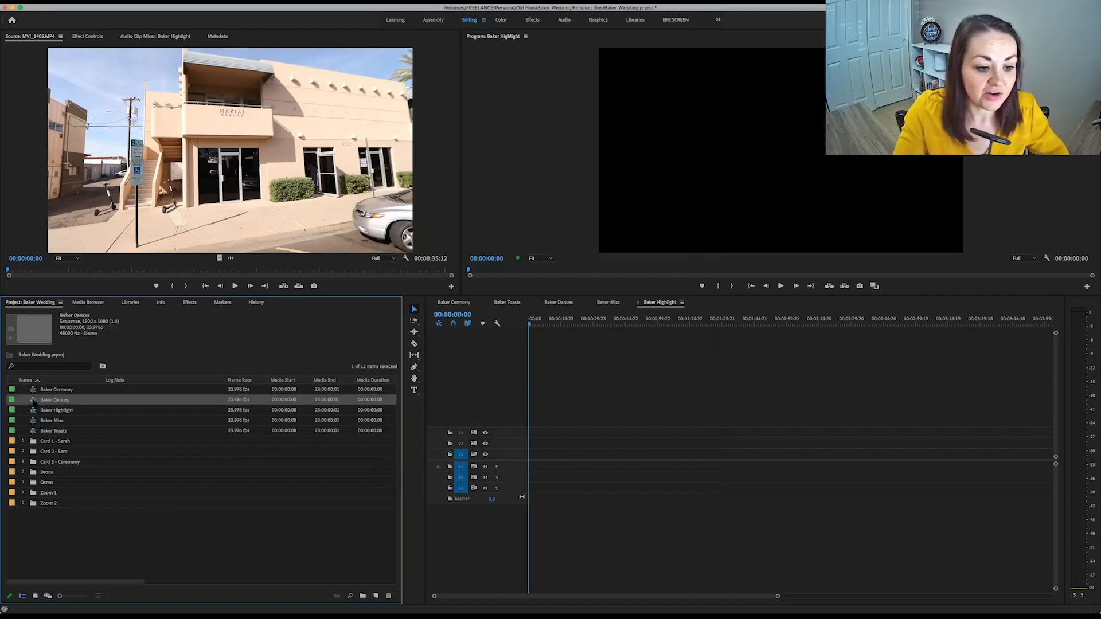
click(34, 411)
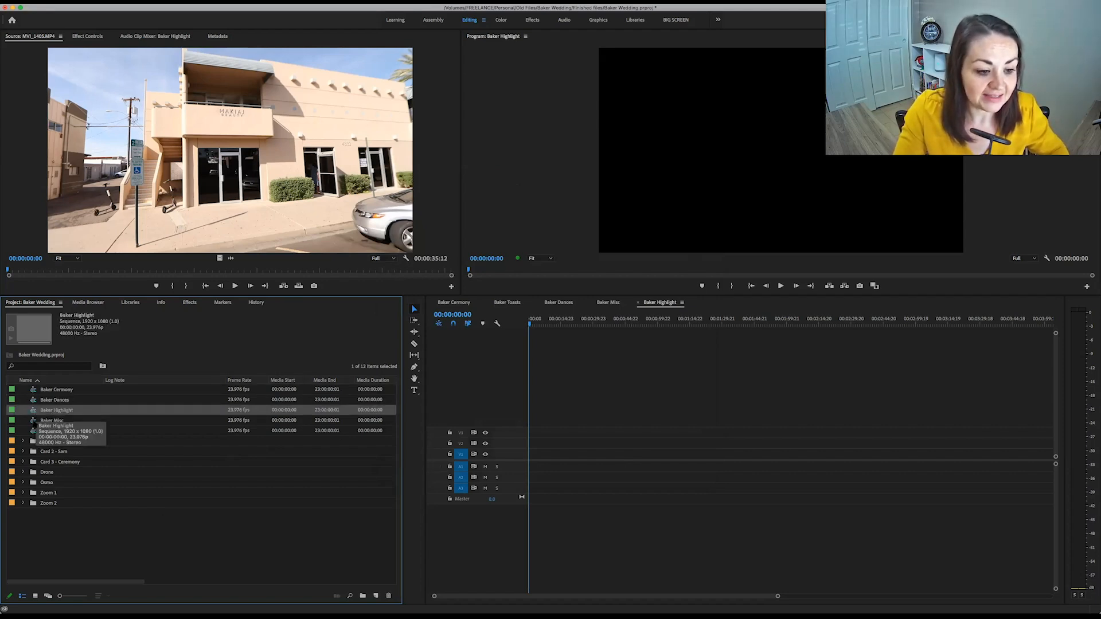
click(34, 421)
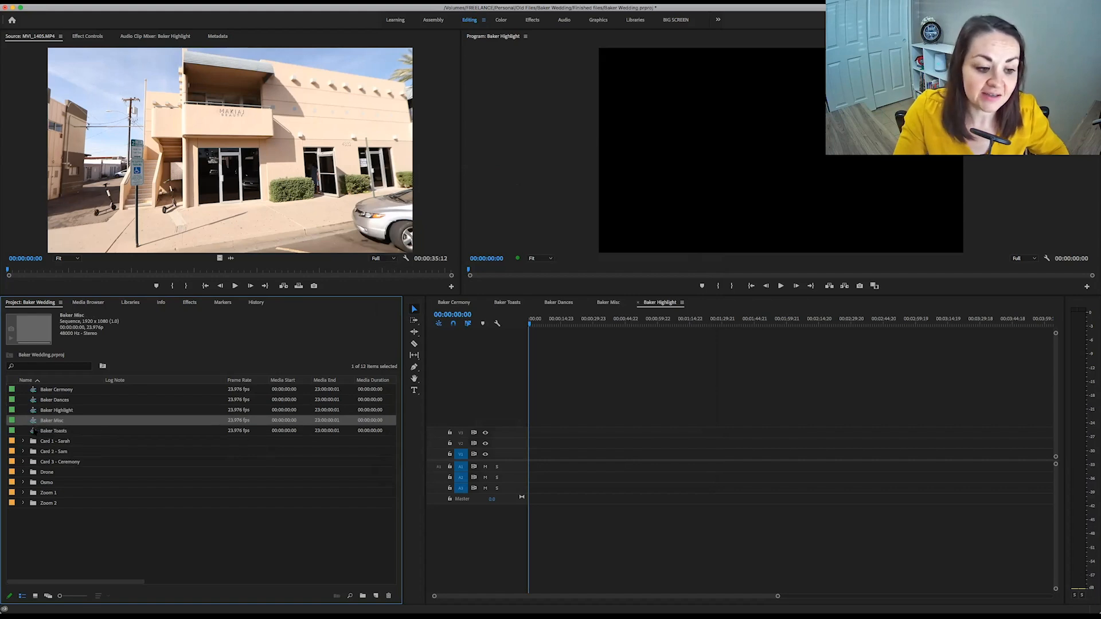
click(34, 432)
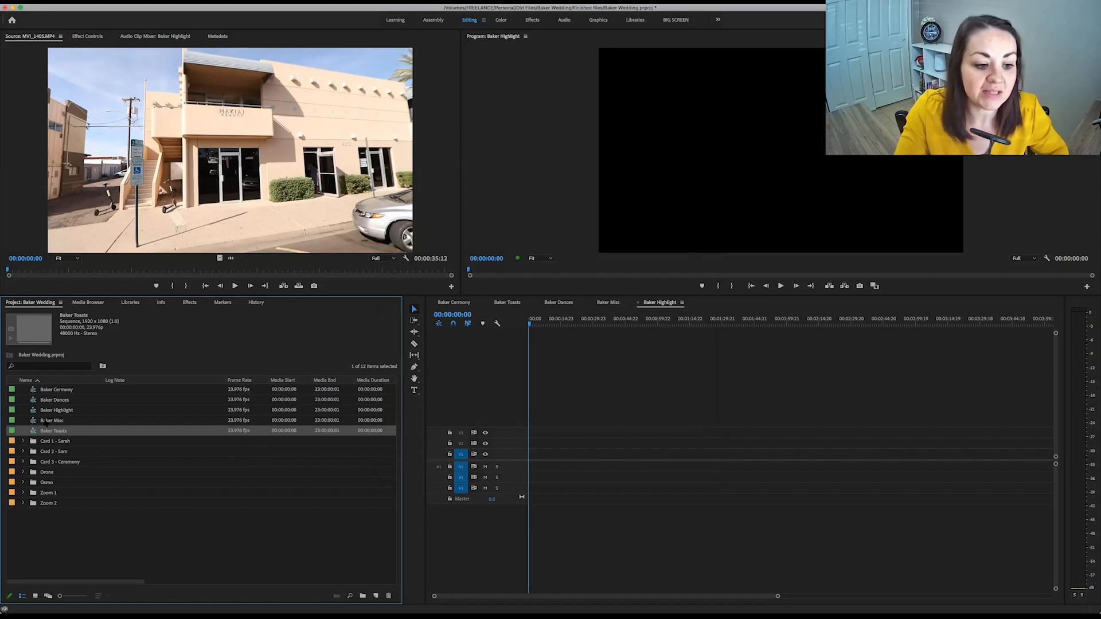
Open the Baker Cermony sequence in the timeline and switch through the Toasts, Dances, Misc and Highlight timelines to view each
double_click(34, 390)
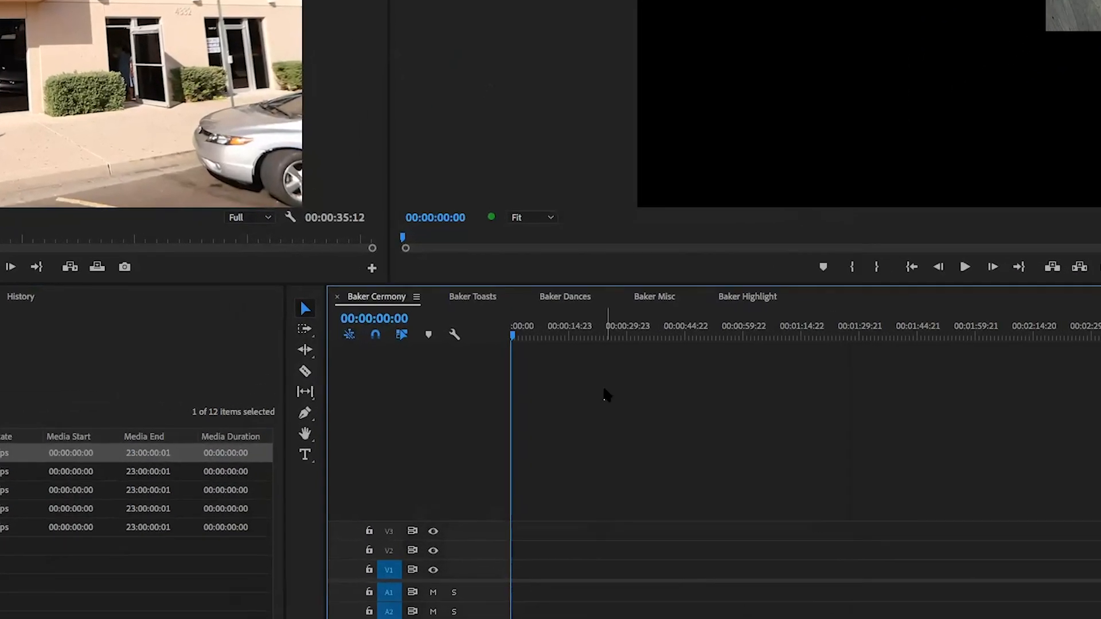
click(466, 298)
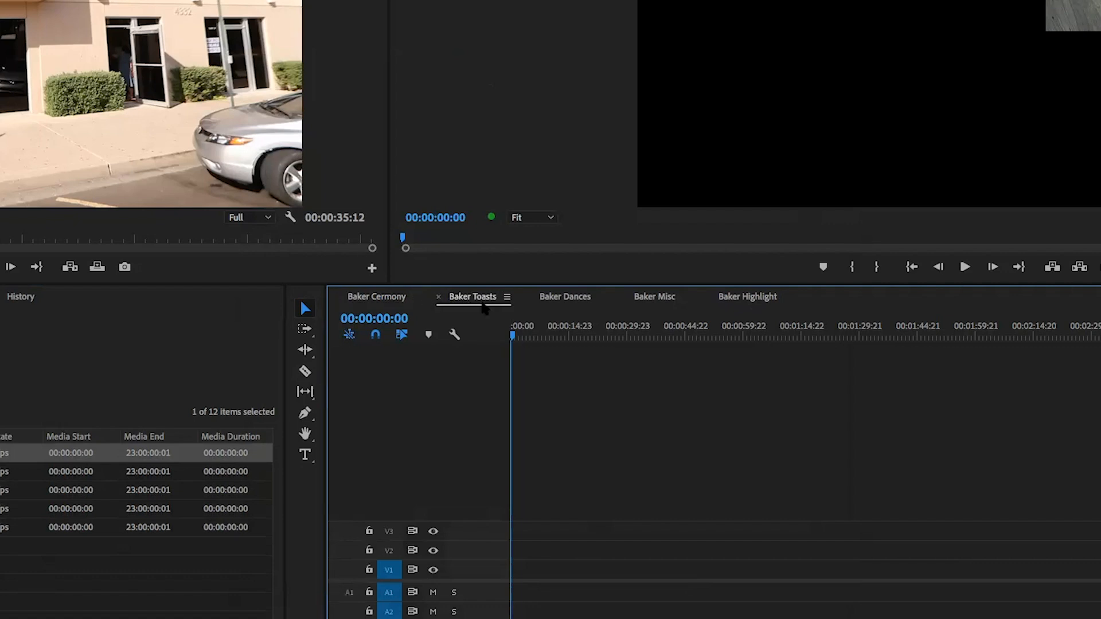
click(568, 298)
click(655, 298)
click(762, 301)
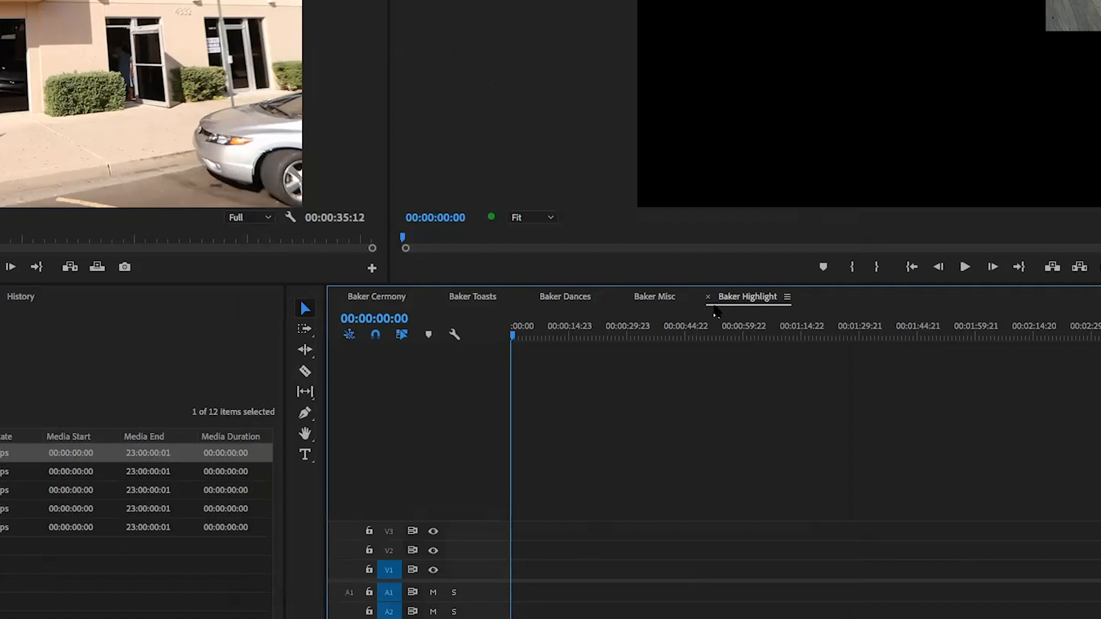
click(660, 303)
Reorder the open timelines: try Baker Toasts behind Baker Misc, return it before Baker Dances, and place Baker Highlight first
drag(472, 297, 661, 304)
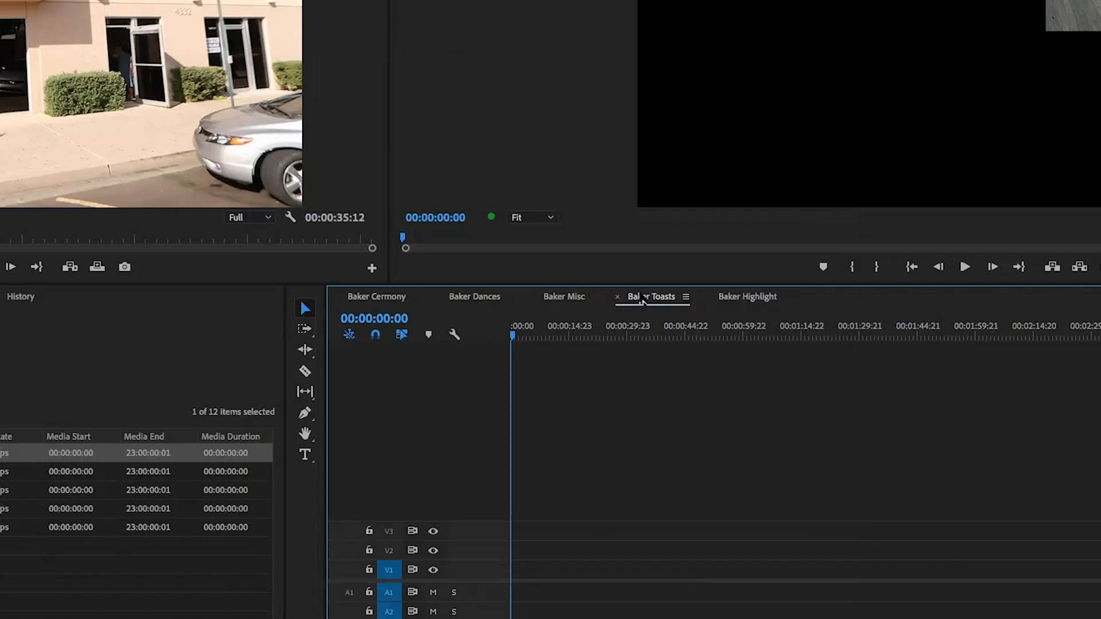
drag(643, 299, 476, 298)
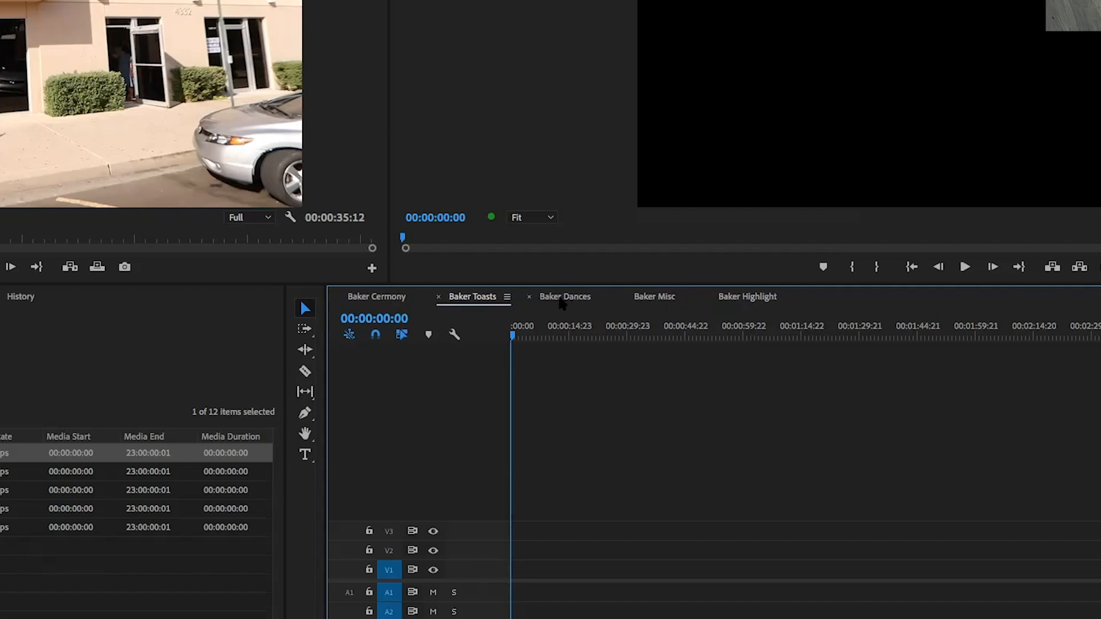
drag(739, 297, 386, 300)
Close the Baker Cermony, Toasts, Dances and Misc timelines, keeping only Baker Highlight open, and save the project
click(491, 300)
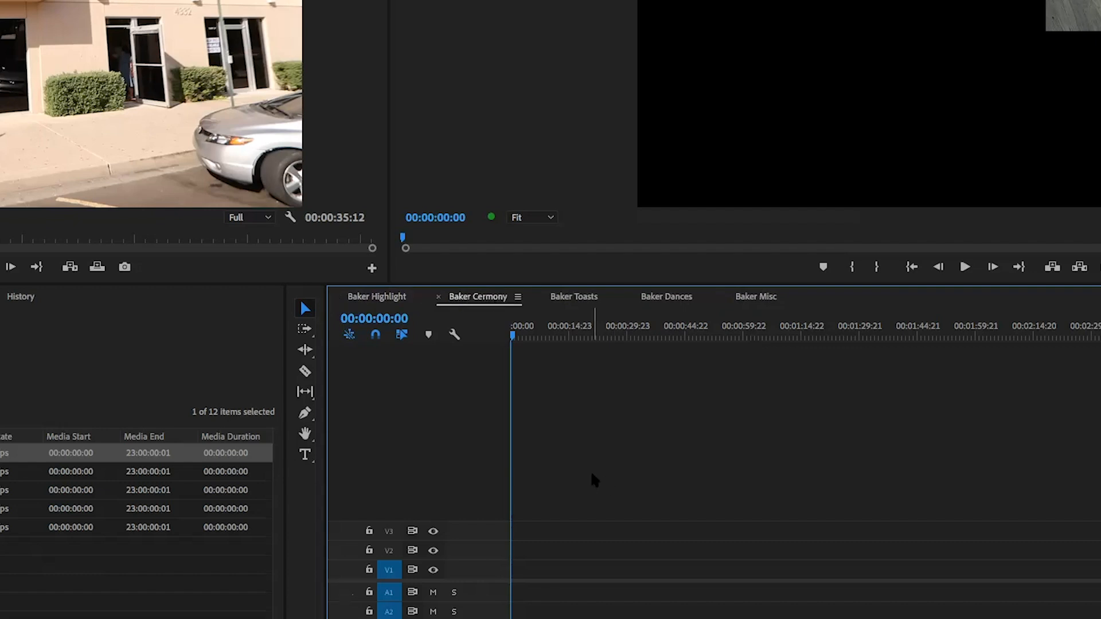
click(439, 298)
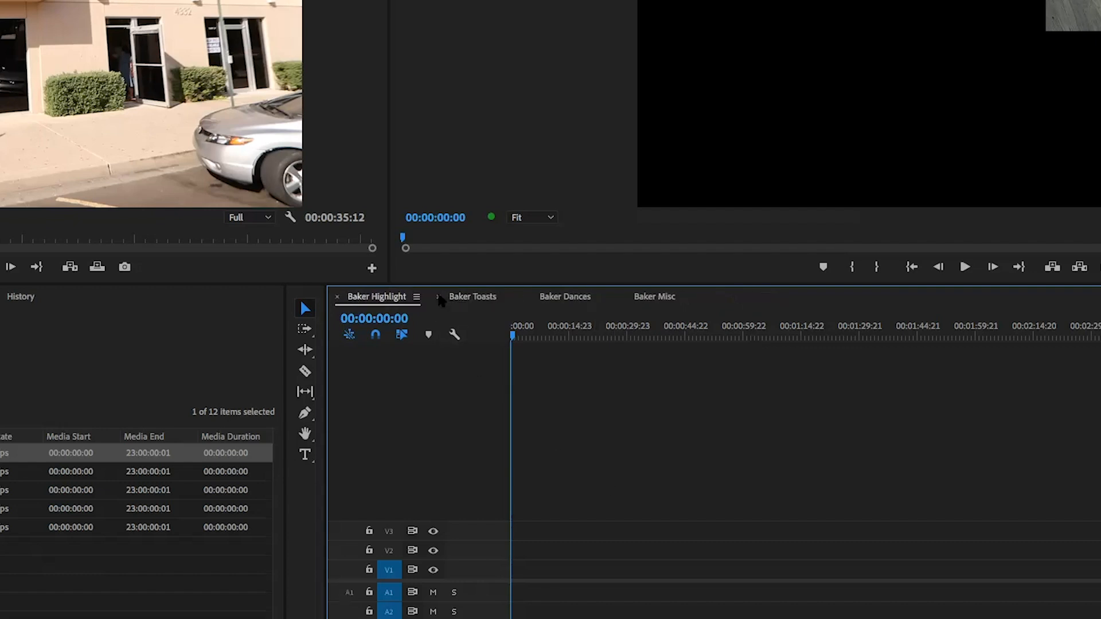
click(439, 297)
click(439, 298)
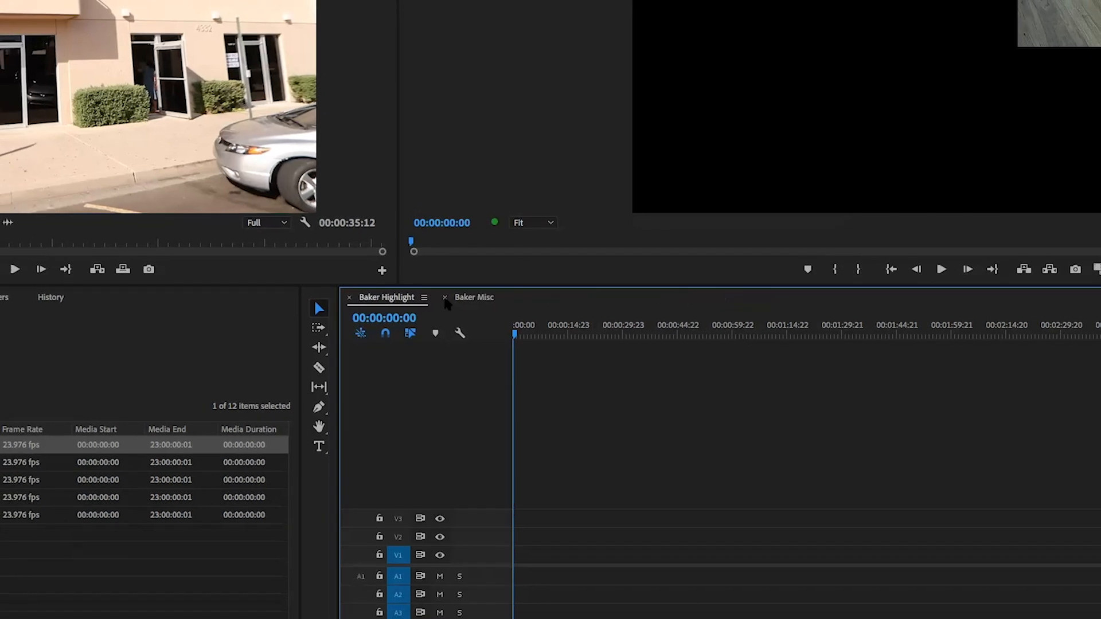
click(439, 298)
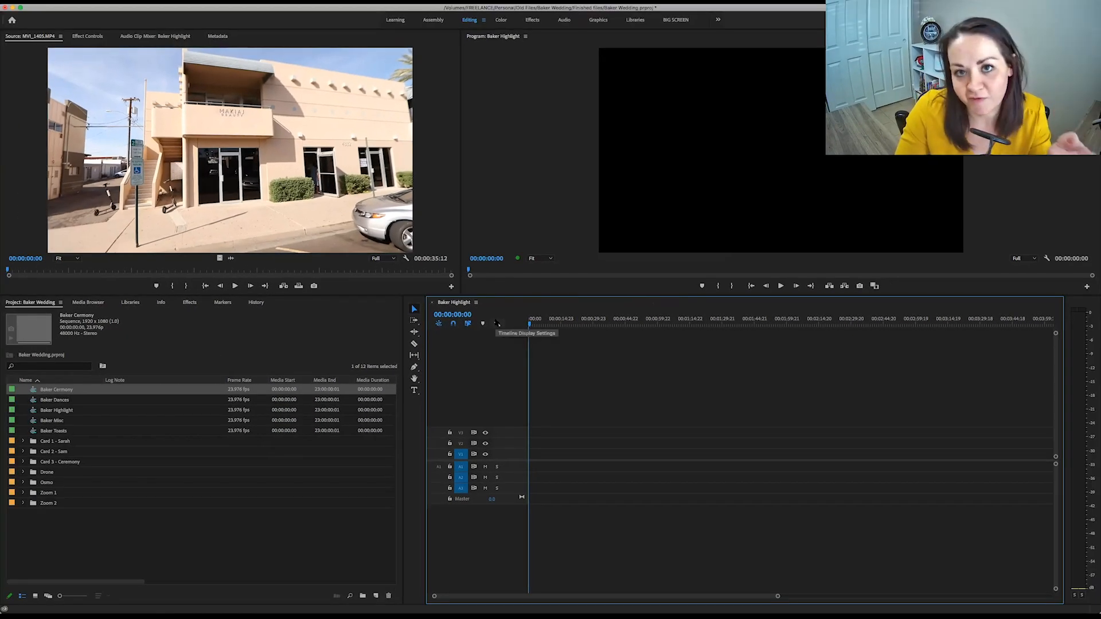
key(super+s)
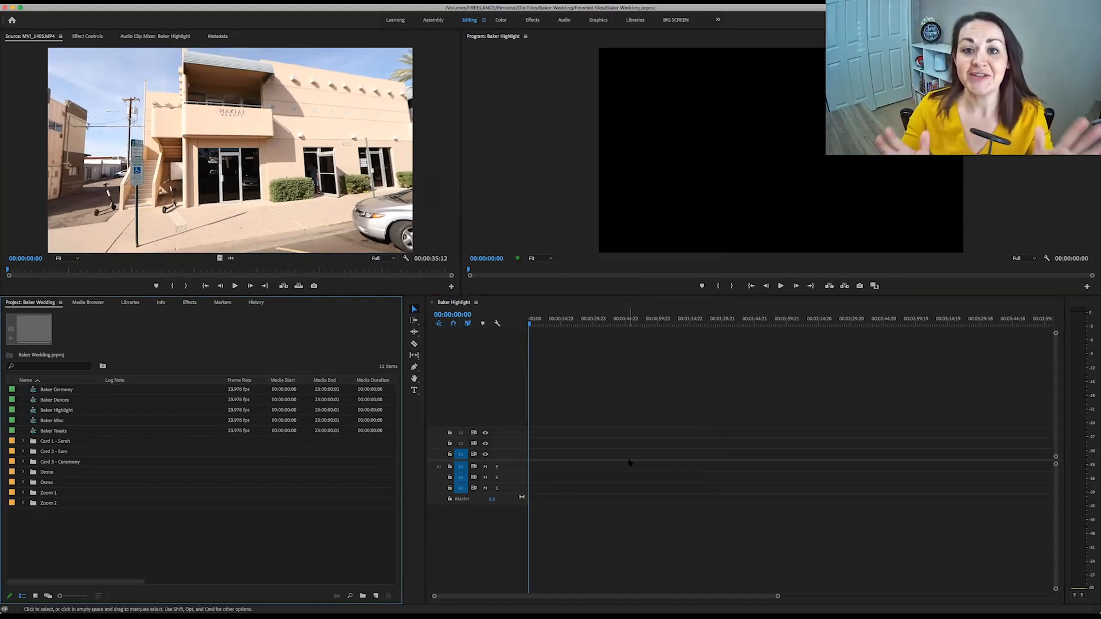